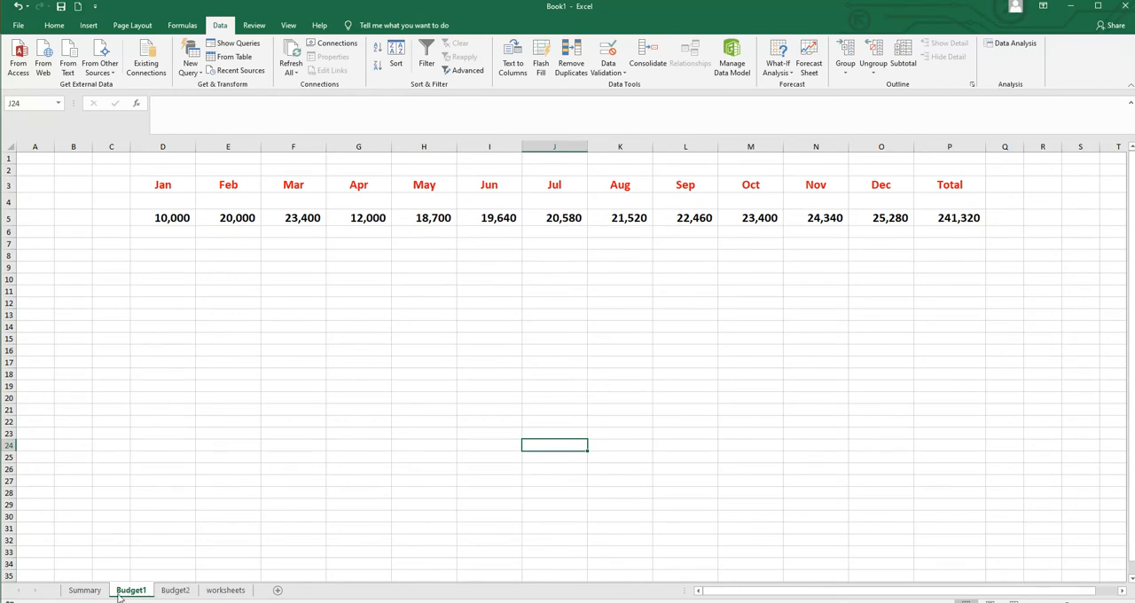
# - Compare the monthly figures on the Budget1 and Budget2 sheets
pyautogui.click(175, 590)
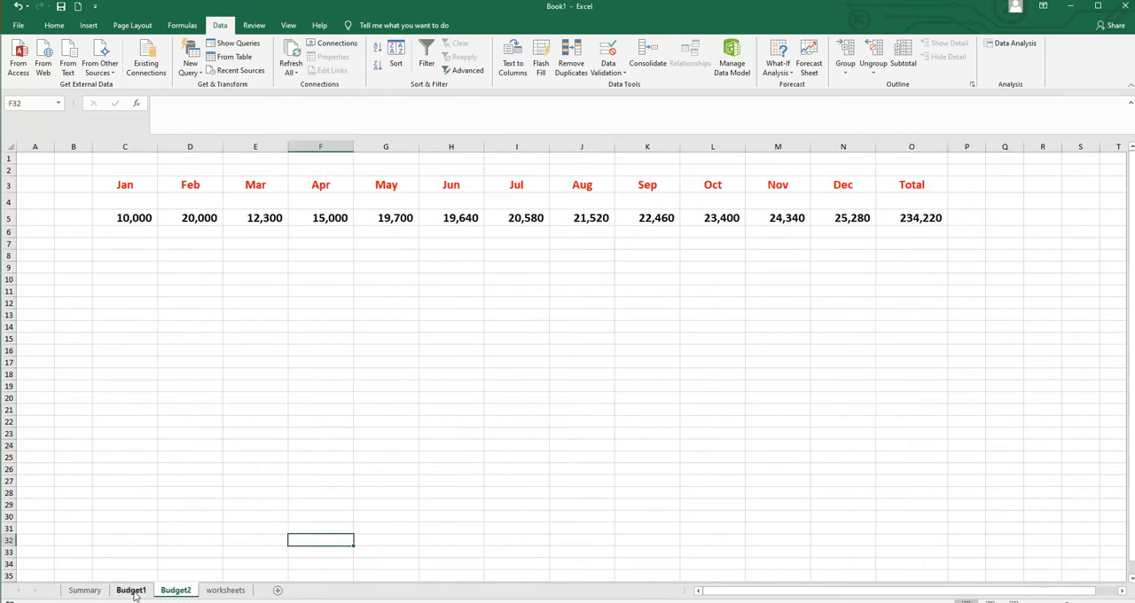
pyautogui.click(133, 590)
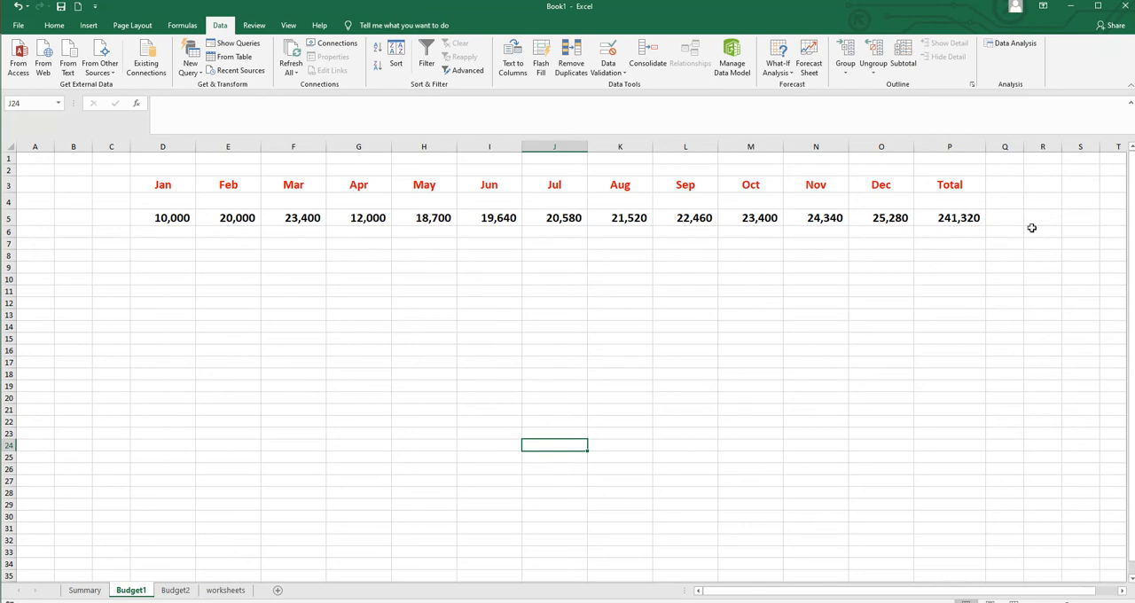
pyautogui.click(175, 591)
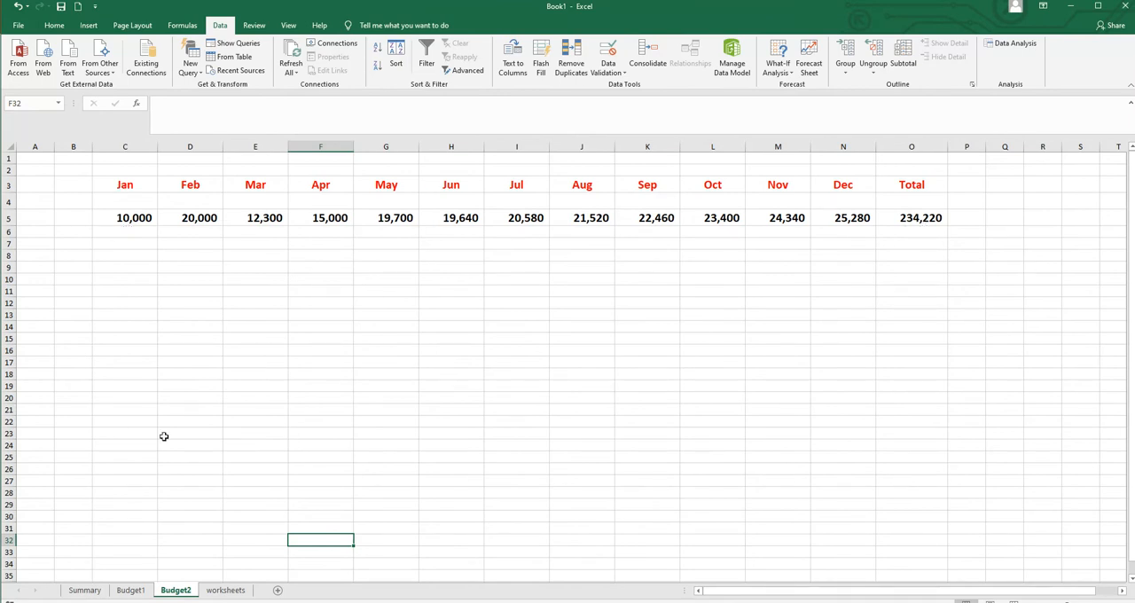
# - Start a Consolidate operation at cell C4 of the Summary sheet, using the Sum function
pyautogui.click(84, 591)
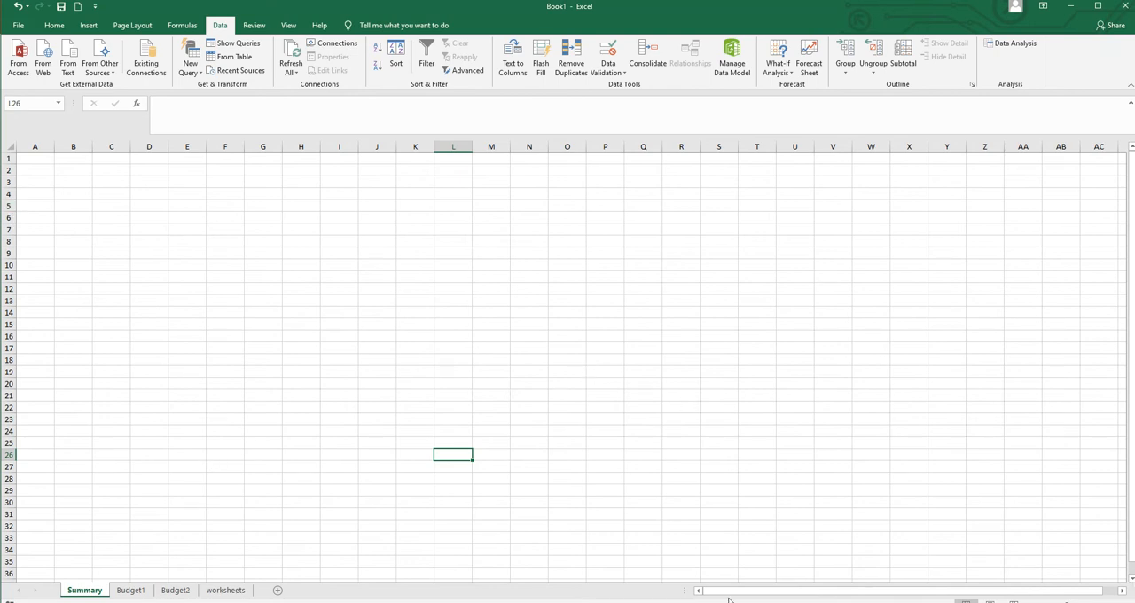
pyautogui.click(107, 194)
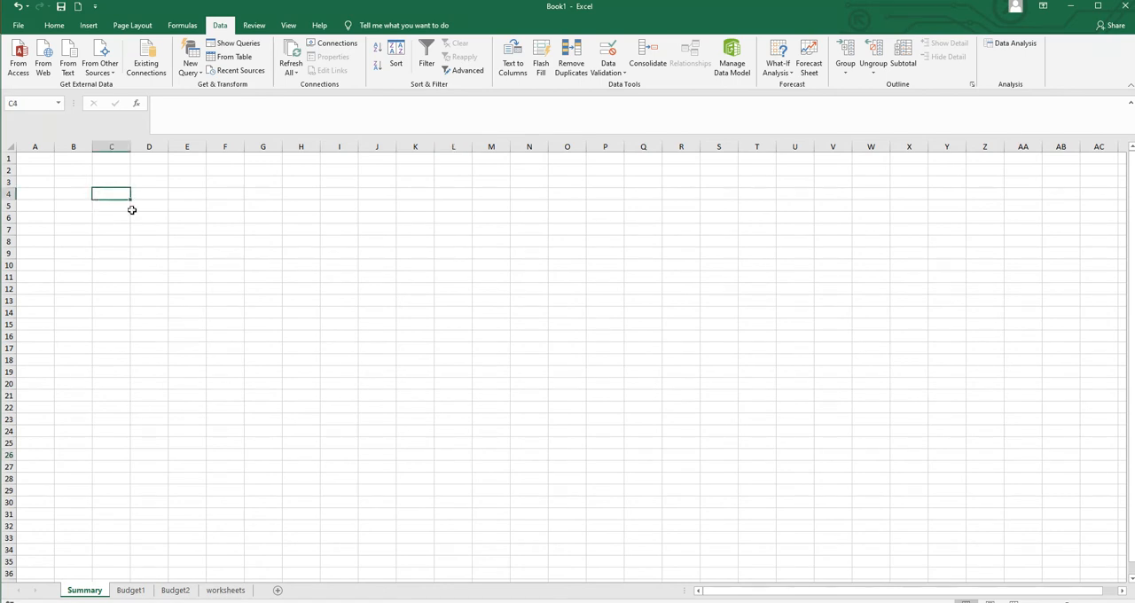
pyautogui.click(647, 50)
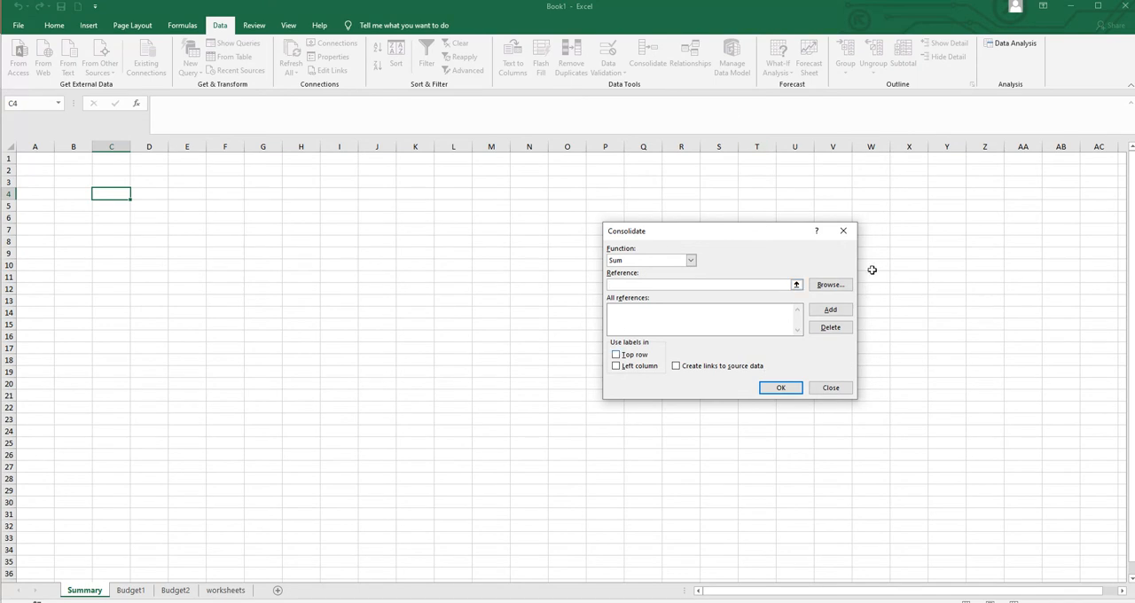
pyautogui.click(691, 261)
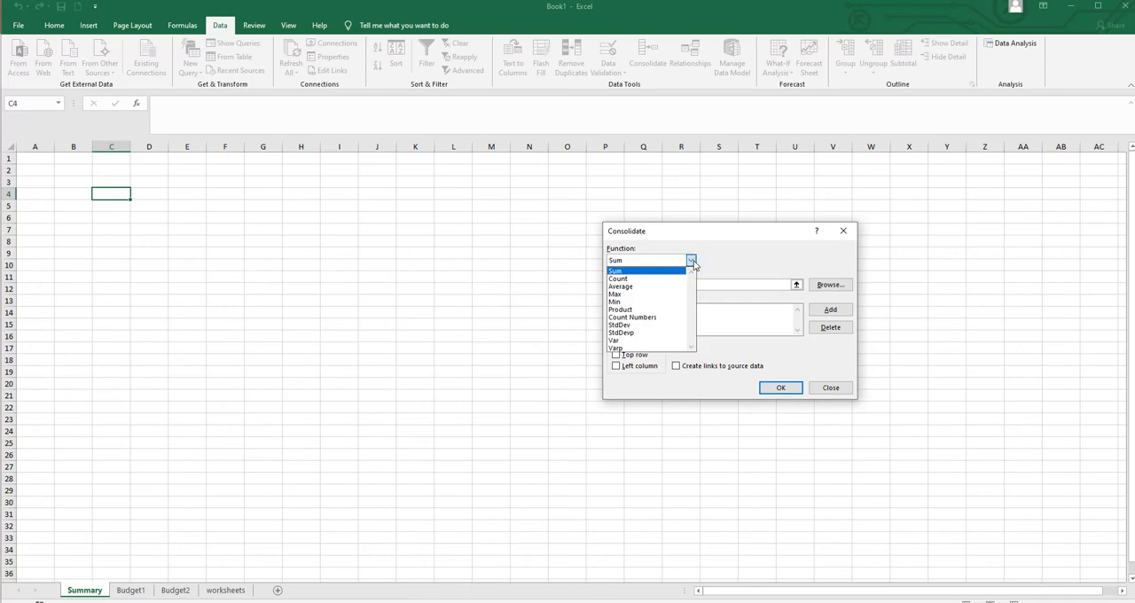
pyautogui.click(630, 272)
# - Add the Budget1 range D3:P5, including month labels and total, to the consolidation references
pyautogui.click(624, 284)
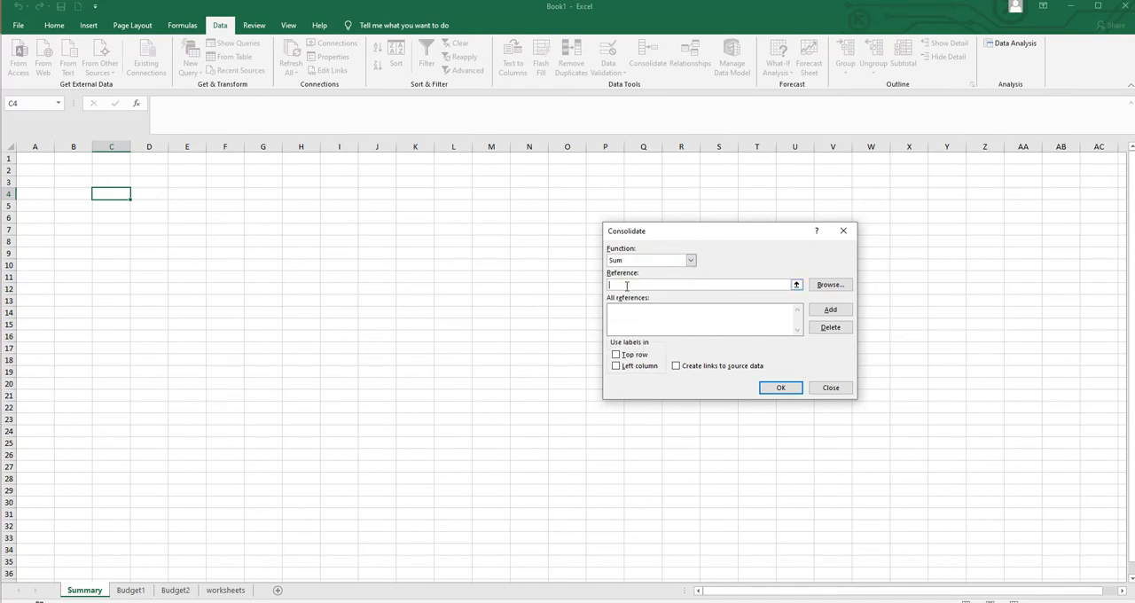
pyautogui.click(128, 591)
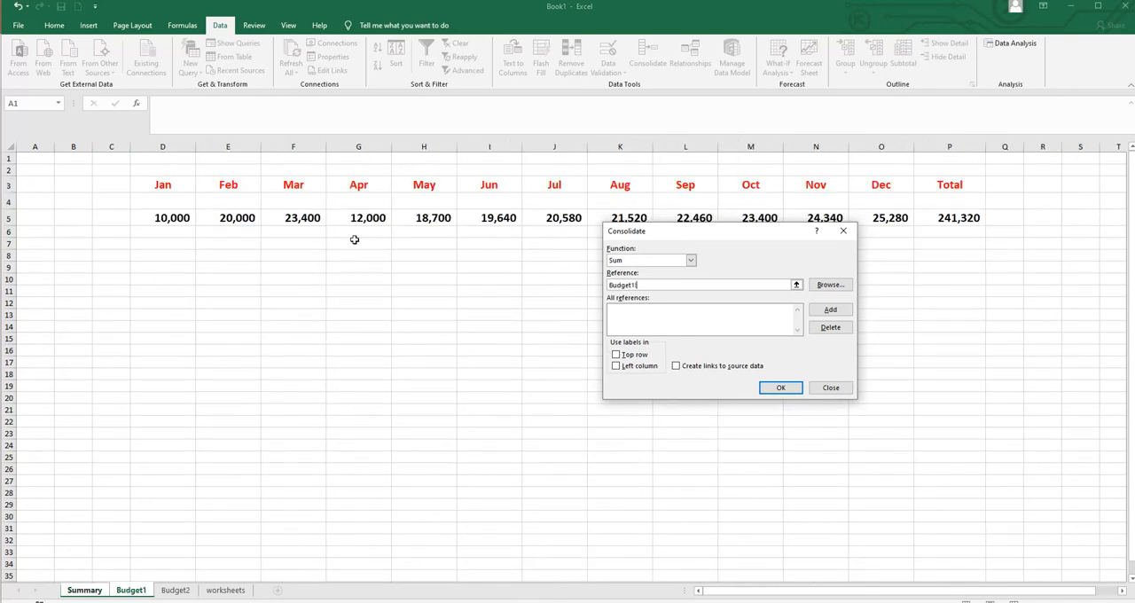
pyautogui.moveTo(672, 232); pyautogui.dragTo(717, 304)
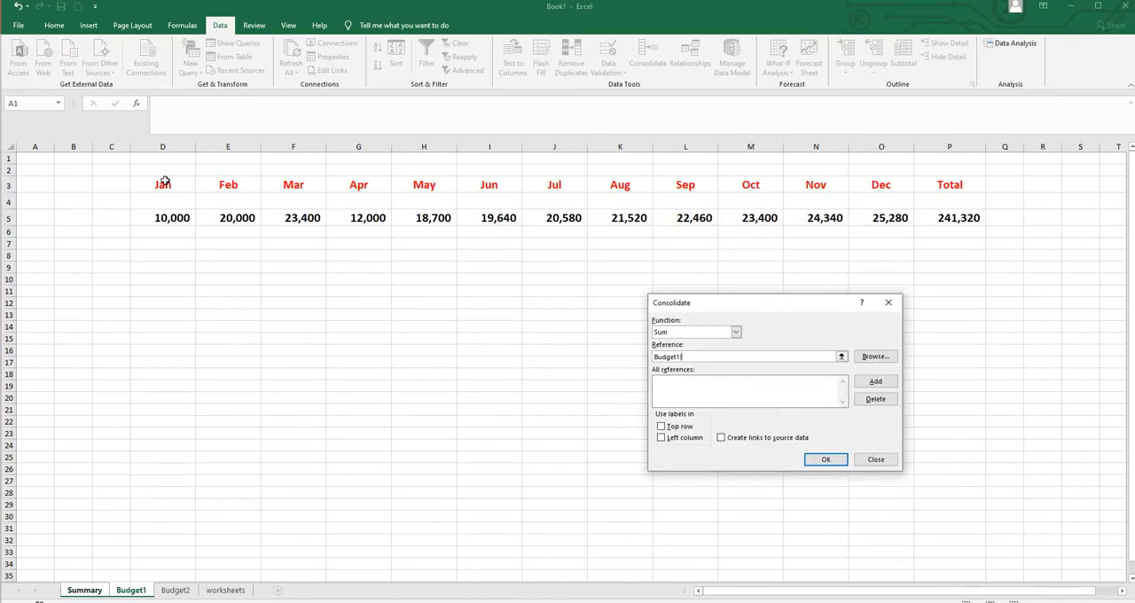
pyautogui.moveTo(162, 182); pyautogui.dragTo(943, 223)
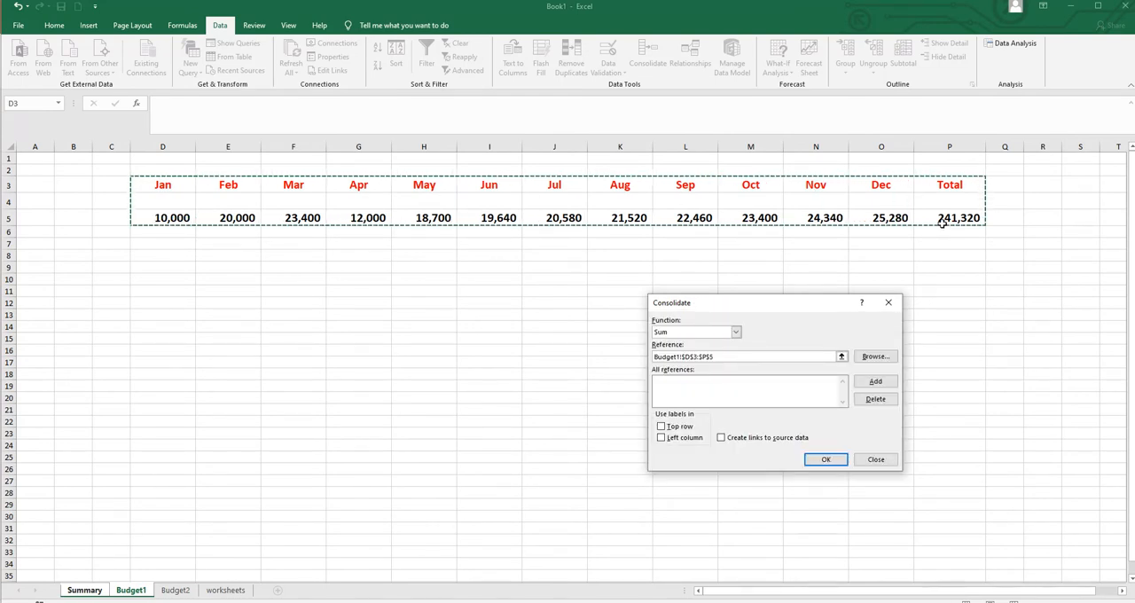
pyautogui.click(874, 382)
# - Add the Budget2 range C3:O5 to the consolidation references
pyautogui.click(175, 589)
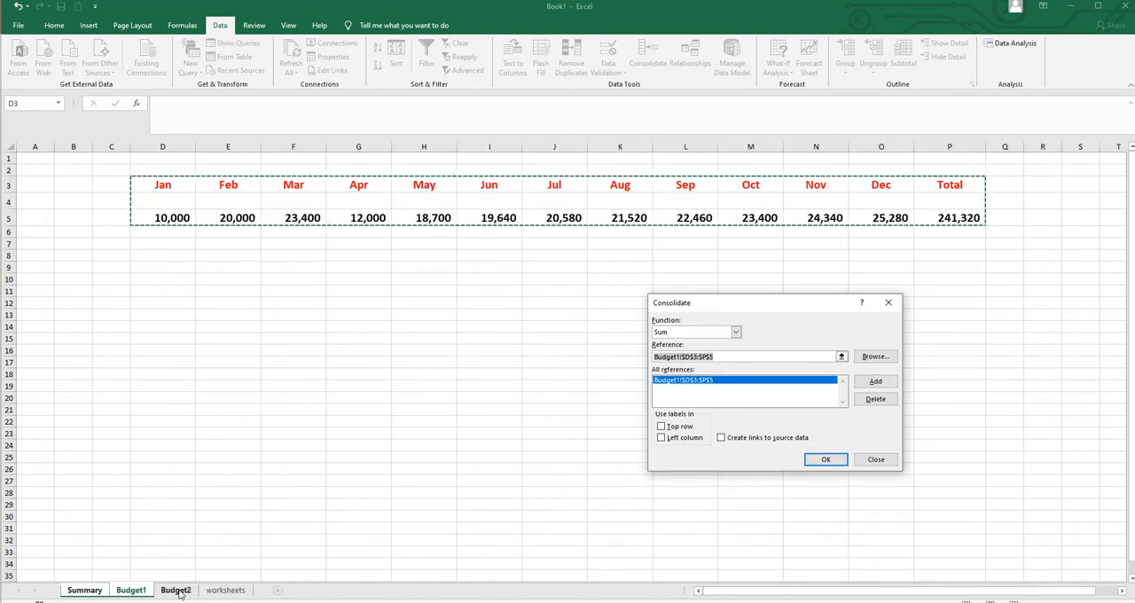
pyautogui.moveTo(118, 187); pyautogui.dragTo(313, 224)
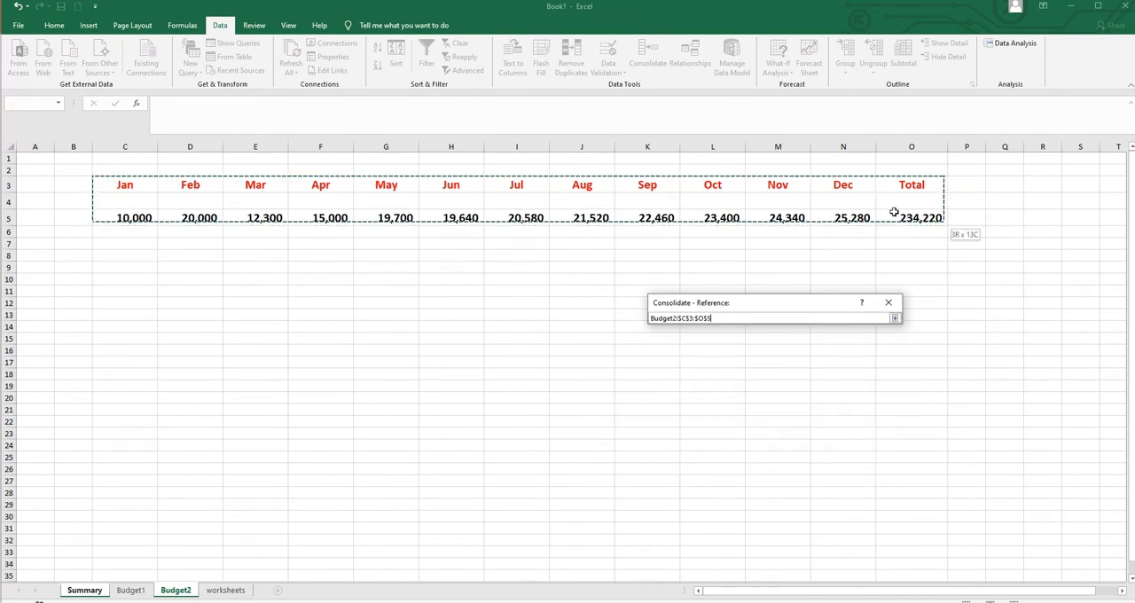
pyautogui.moveTo(895, 212); pyautogui.dragTo(896, 213)
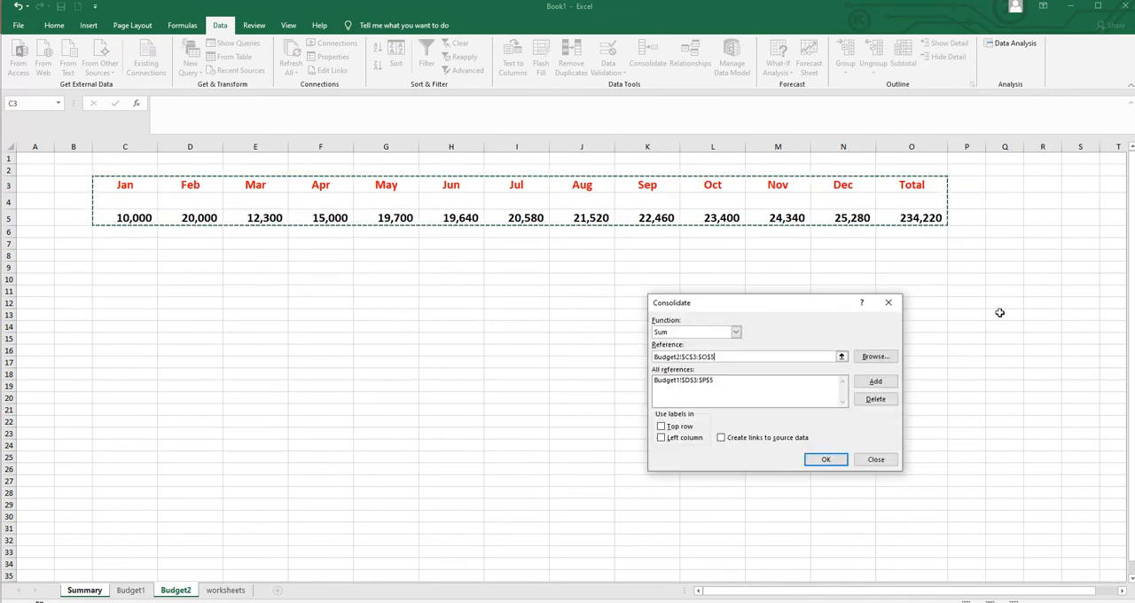
pyautogui.click(876, 382)
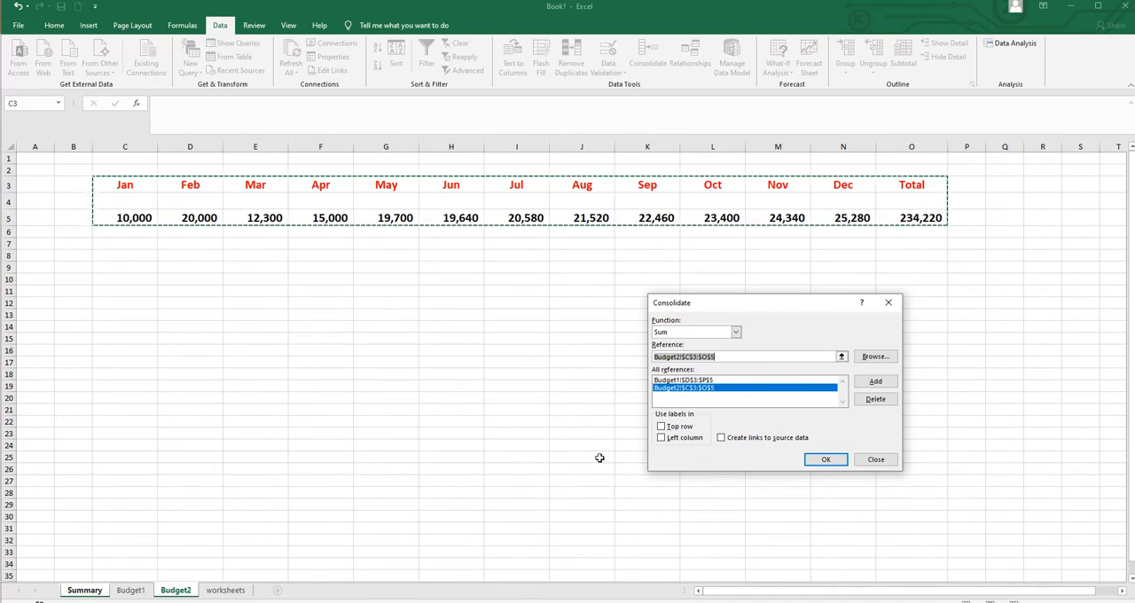
# - Consolidate using the top row labels and with links created to the source data
pyautogui.click(662, 427)
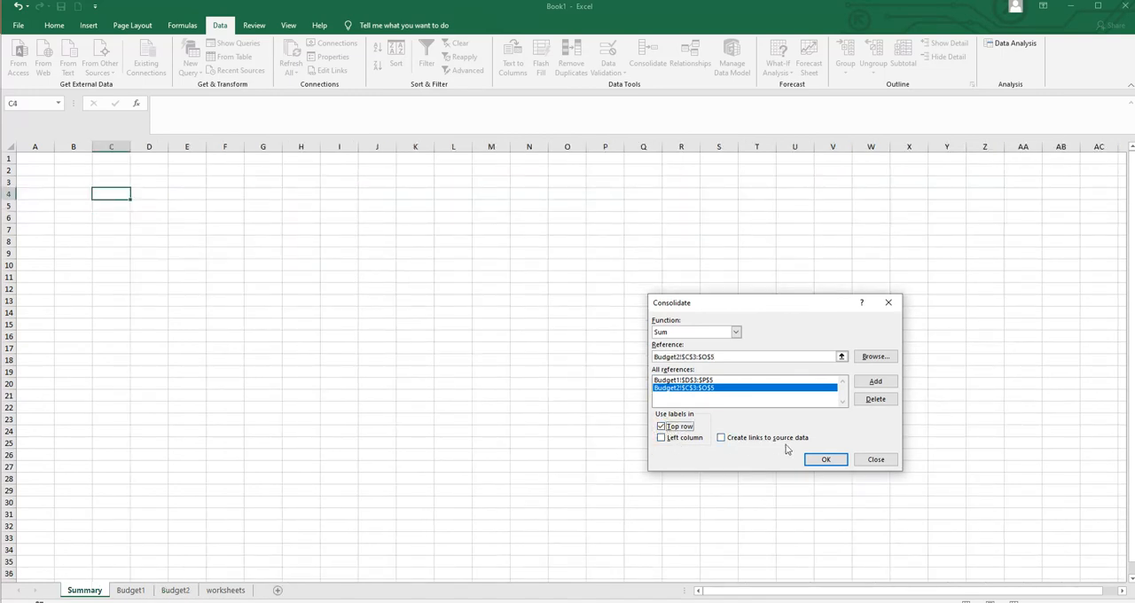
pyautogui.click(723, 438)
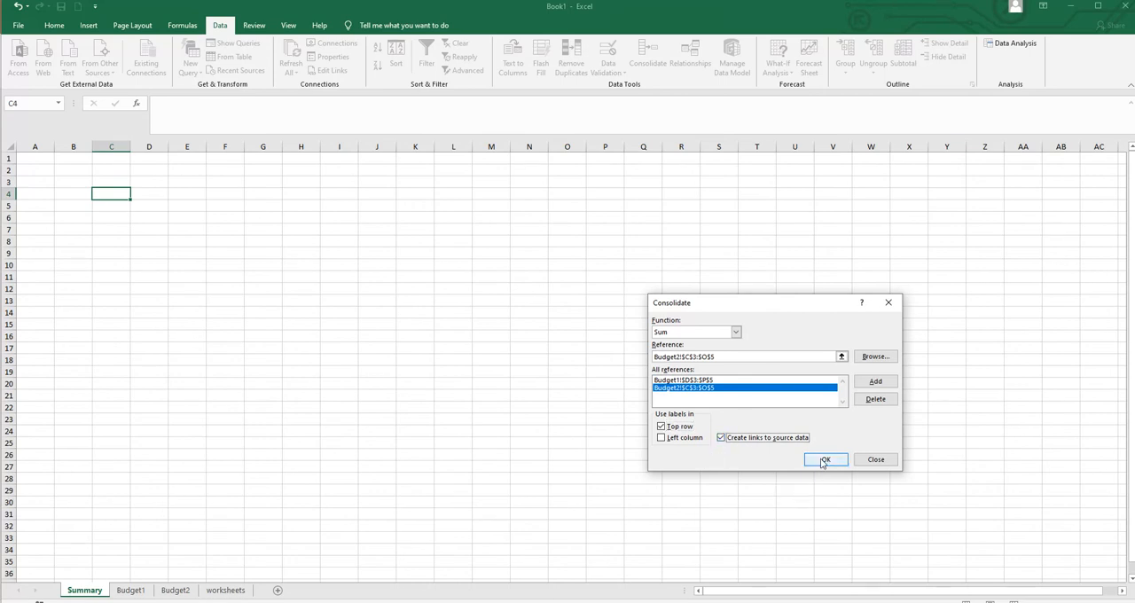
pyautogui.click(823, 460)
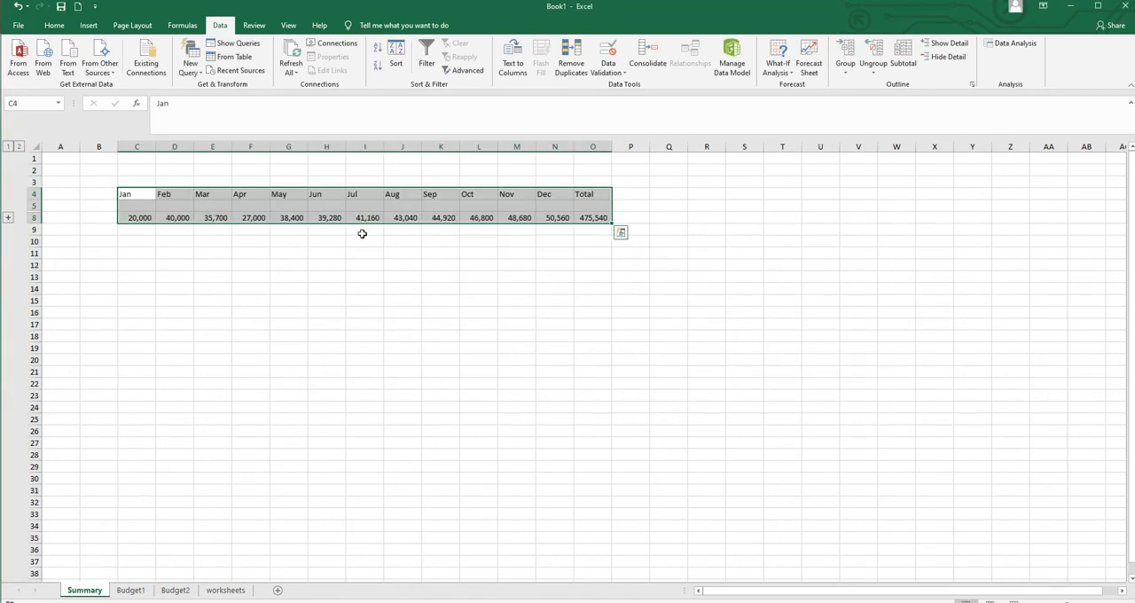
# - Format the consolidated table on the Summary sheet in bold at font size 18
pyautogui.click(52, 26)
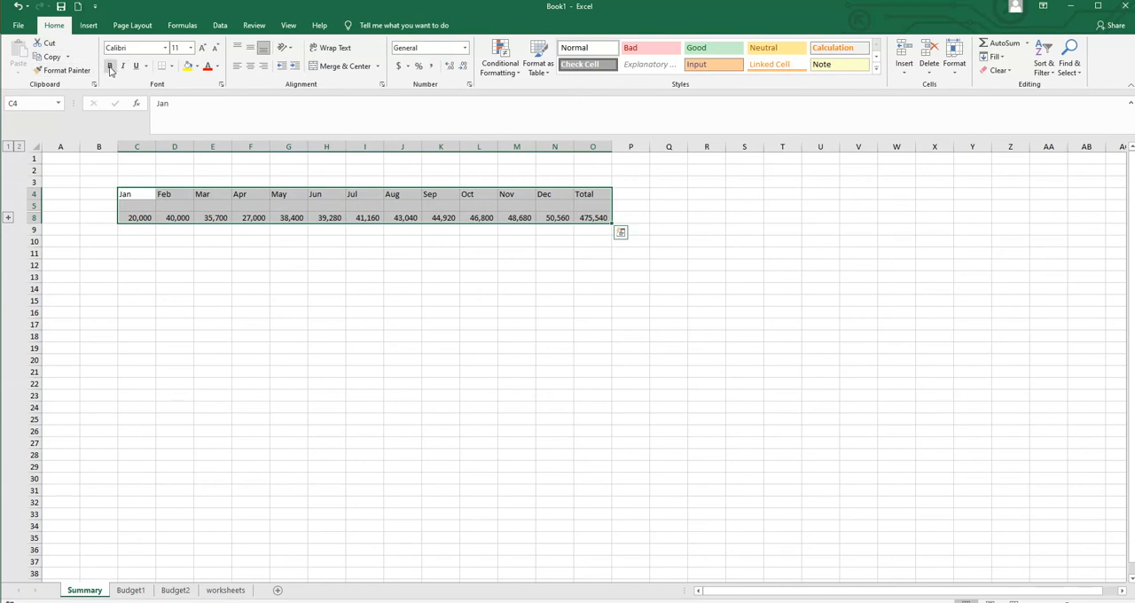
pyautogui.click(189, 48)
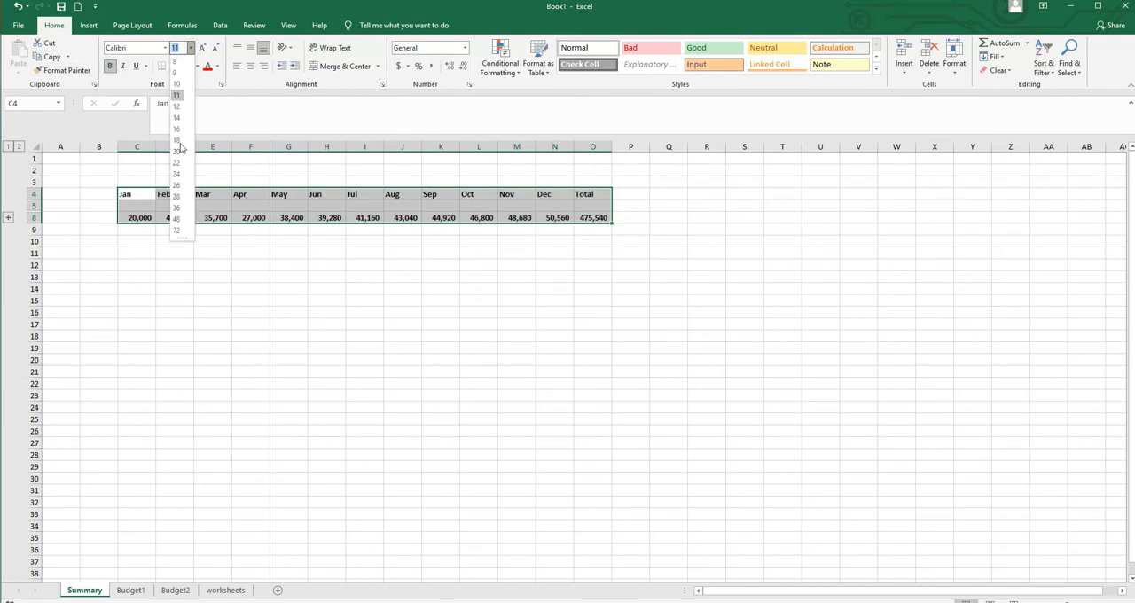
pyautogui.click(178, 142)
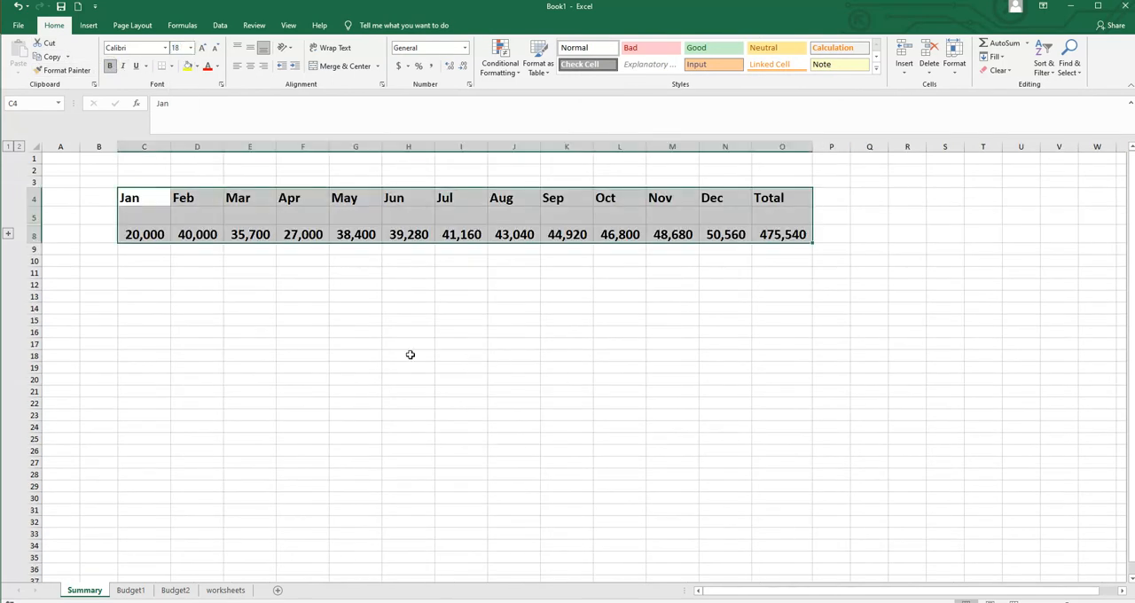
pyautogui.click(453, 367)
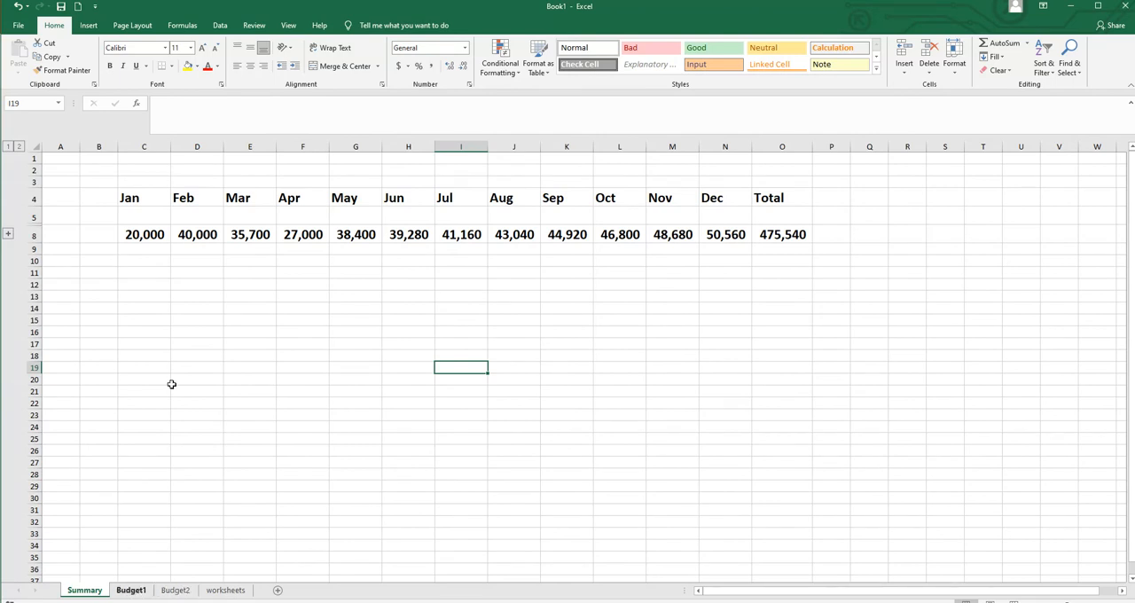
# - Check the Summary against Budget1 and Budget2, expanding and collapsing the grouped source rows behind the consolidated totals
pyautogui.click(131, 589)
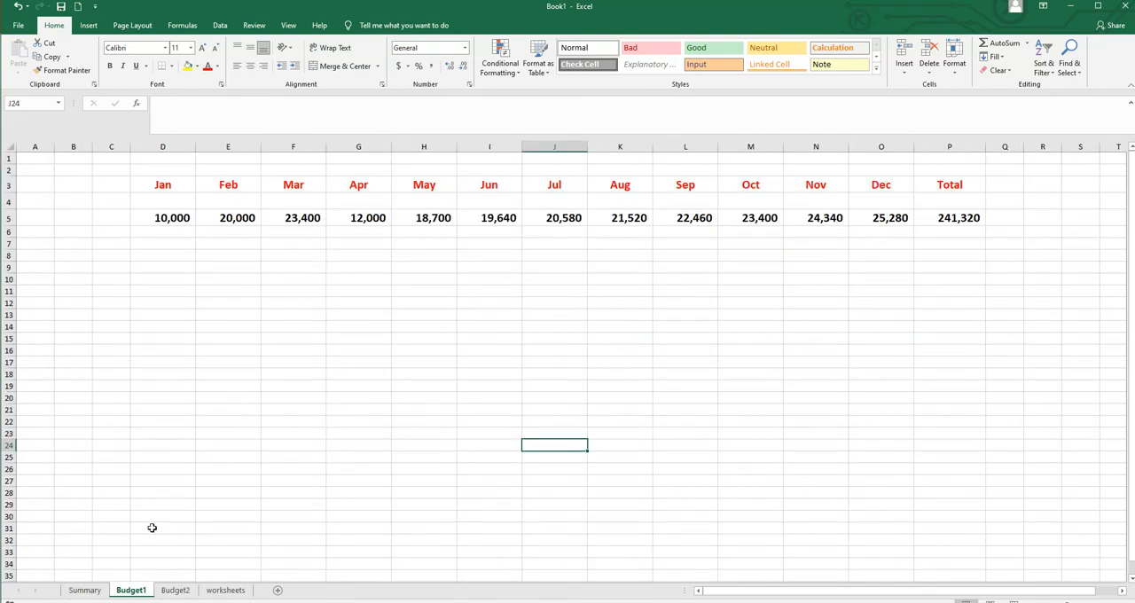
pyautogui.click(176, 591)
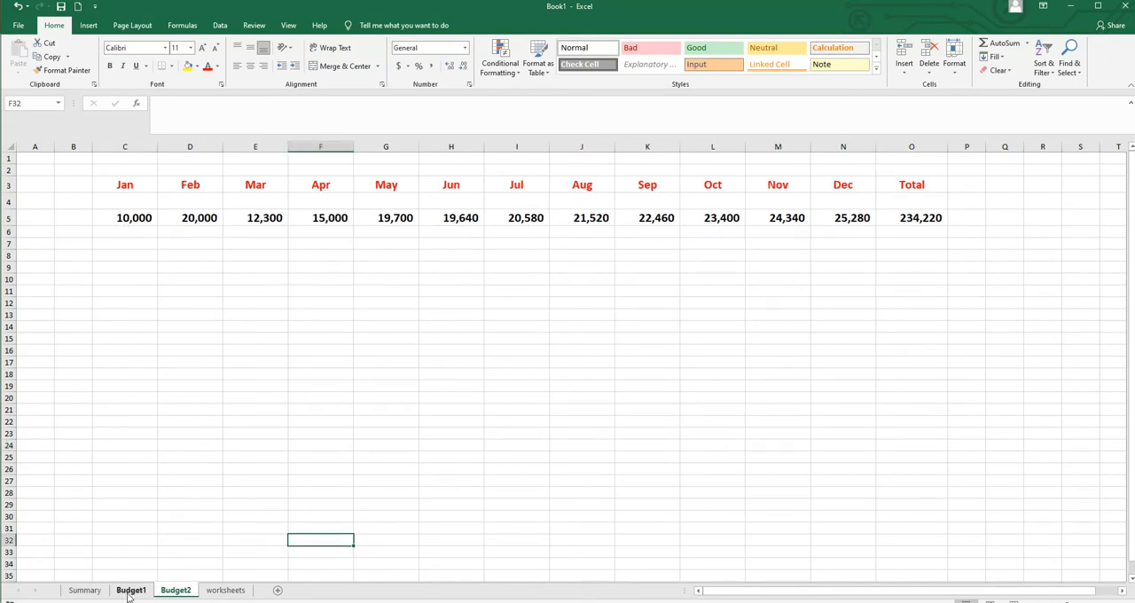
pyautogui.click(86, 591)
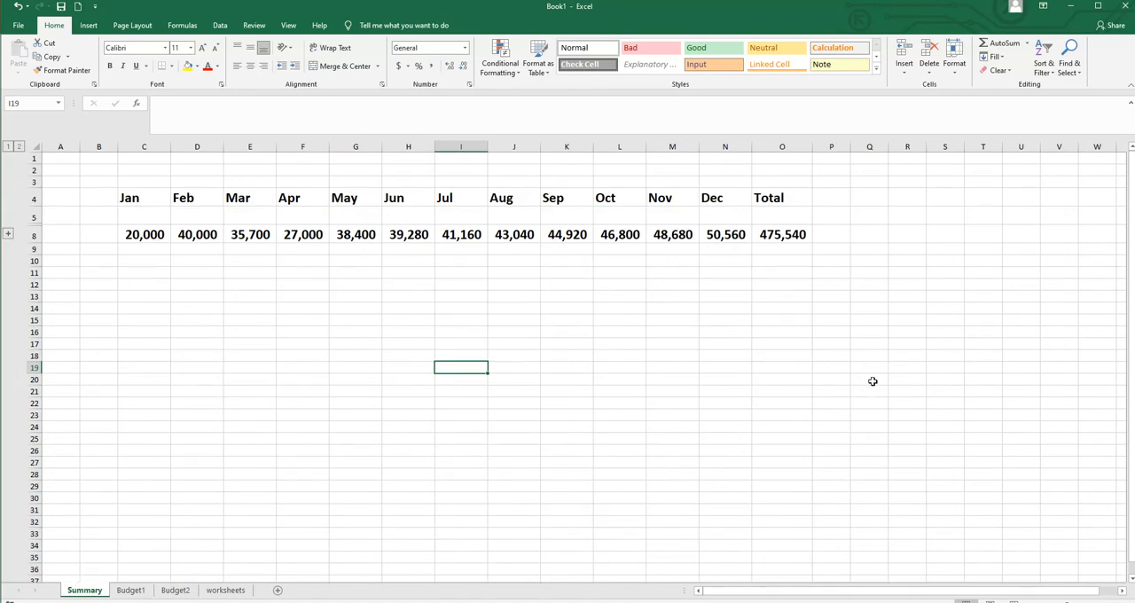
pyautogui.click(7, 235)
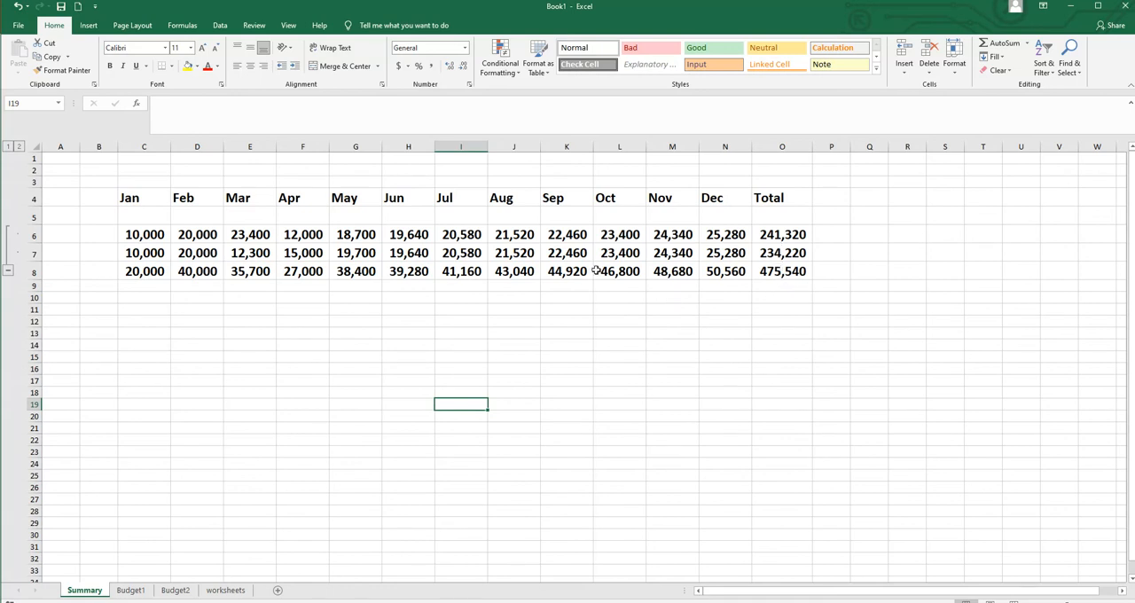
pyautogui.click(8, 272)
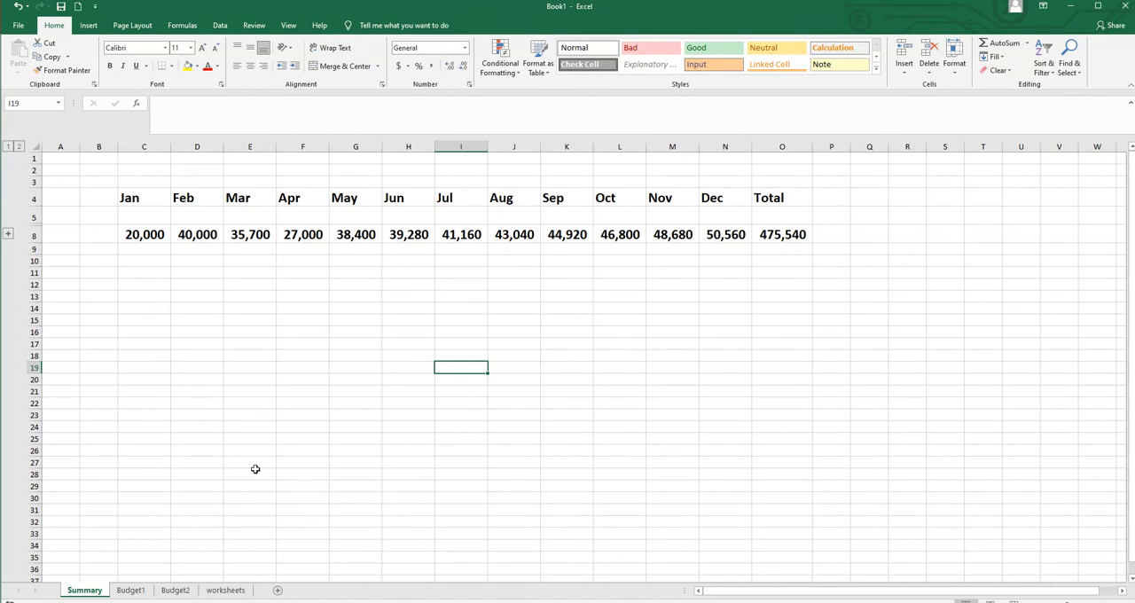
# - Change the January value in D5 of Budget1 to 20,000 and check the linked figures on the Summary sheet
pyautogui.click(131, 591)
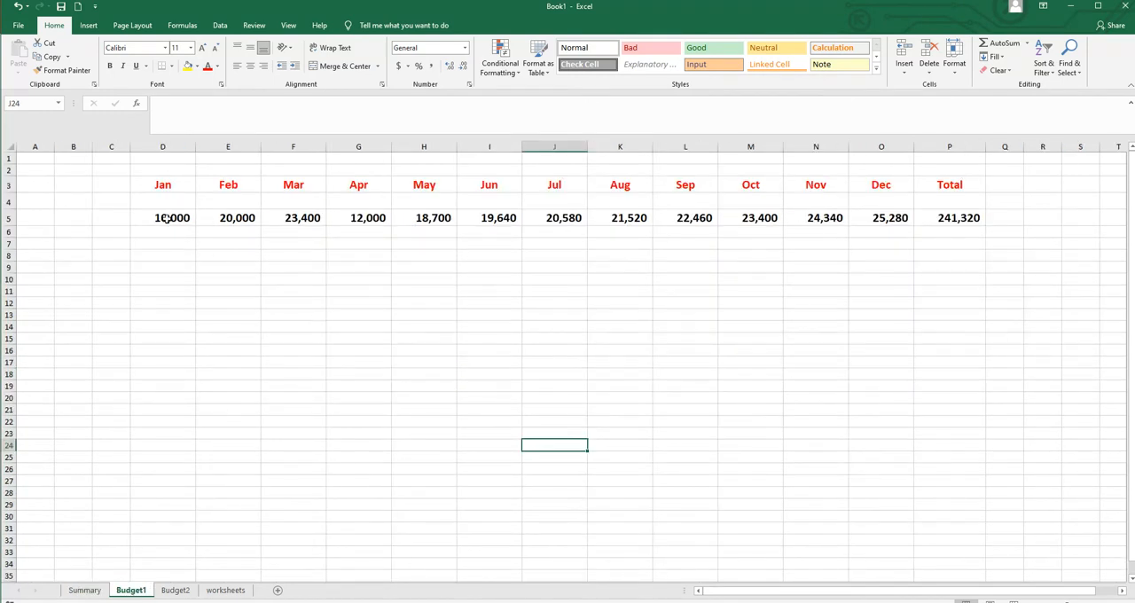
pyautogui.click(176, 591)
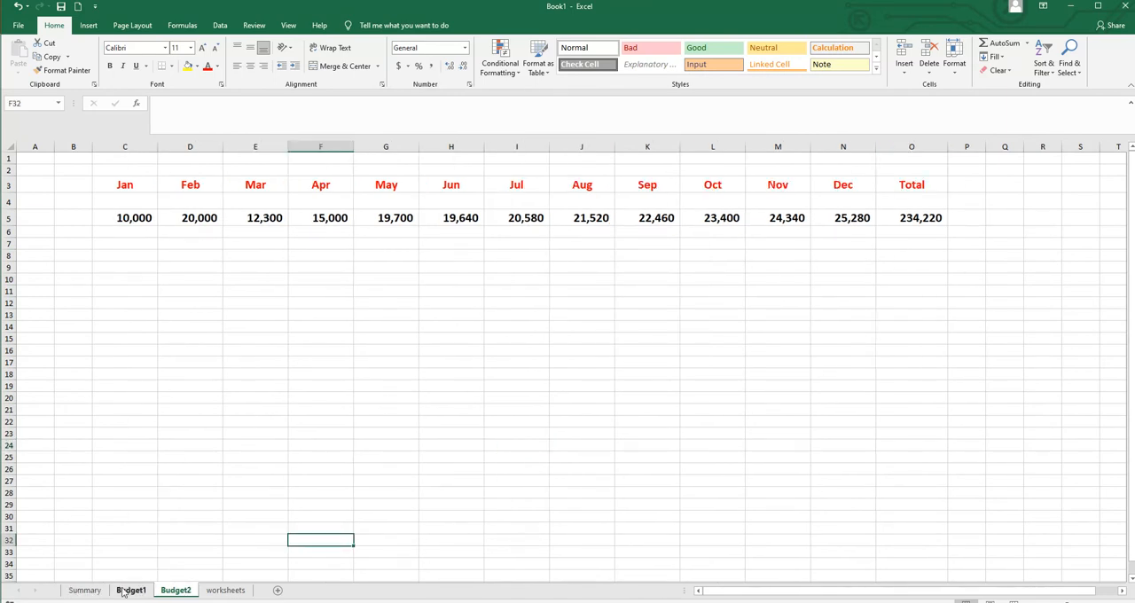
pyautogui.click(129, 591)
pyautogui.doubleClick(163, 218)
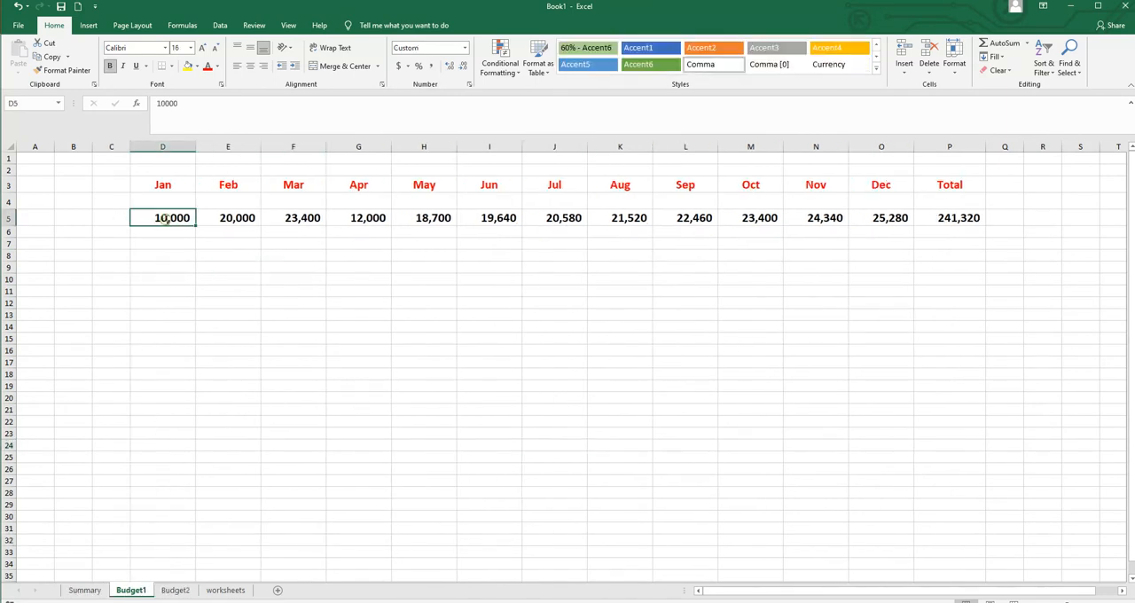
pyautogui.moveTo(162, 217); pyautogui.dragTo(203, 217)
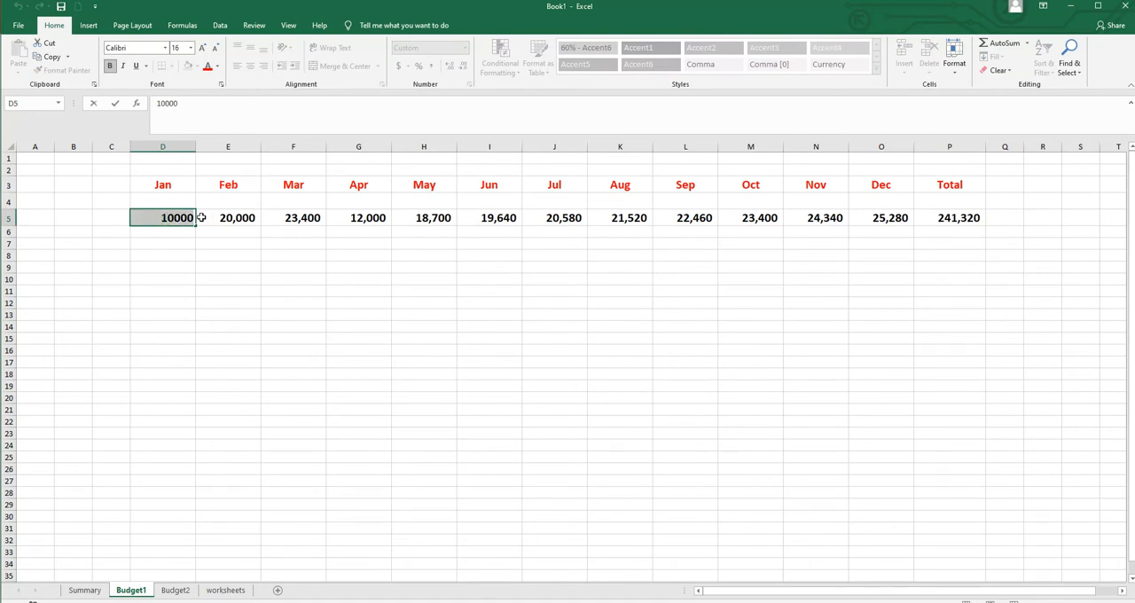
pyautogui.write('20,')
pyautogui.write('000')
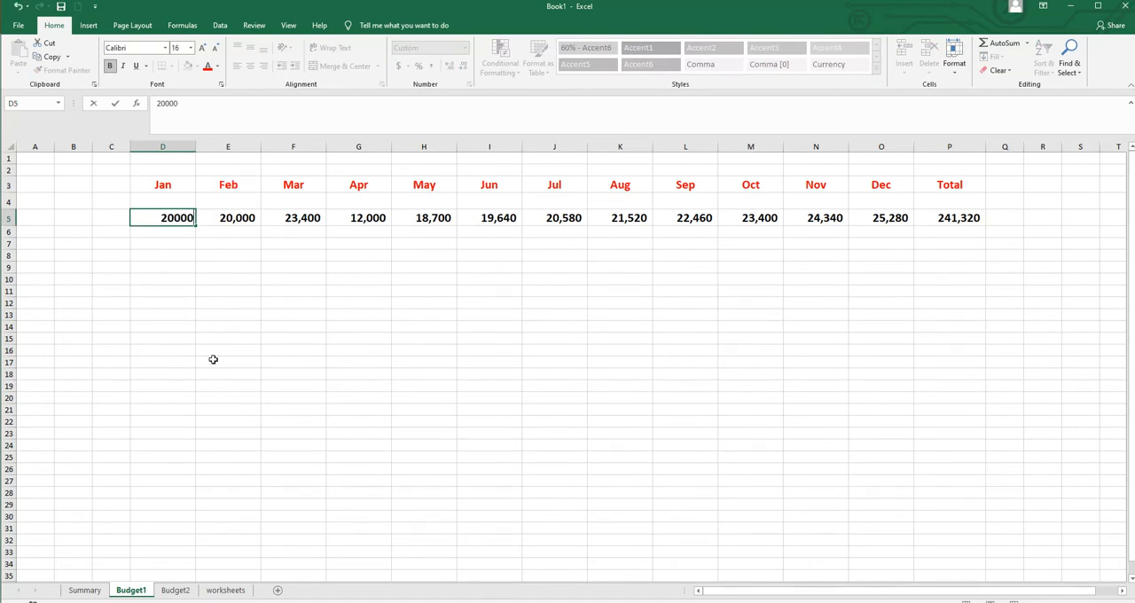
pyautogui.click(263, 496)
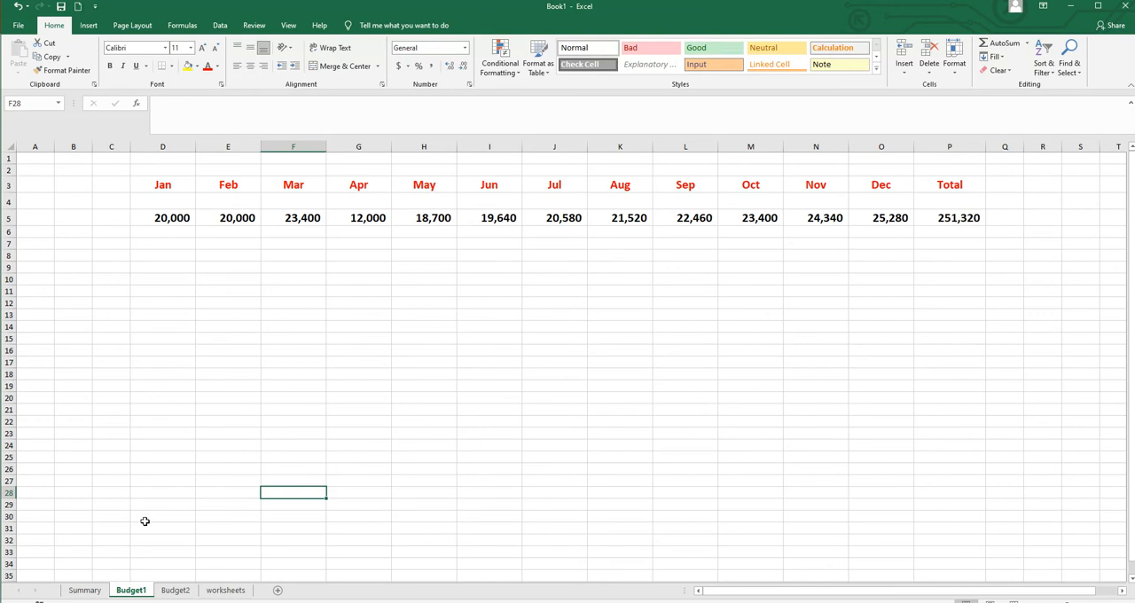
pyautogui.click(84, 590)
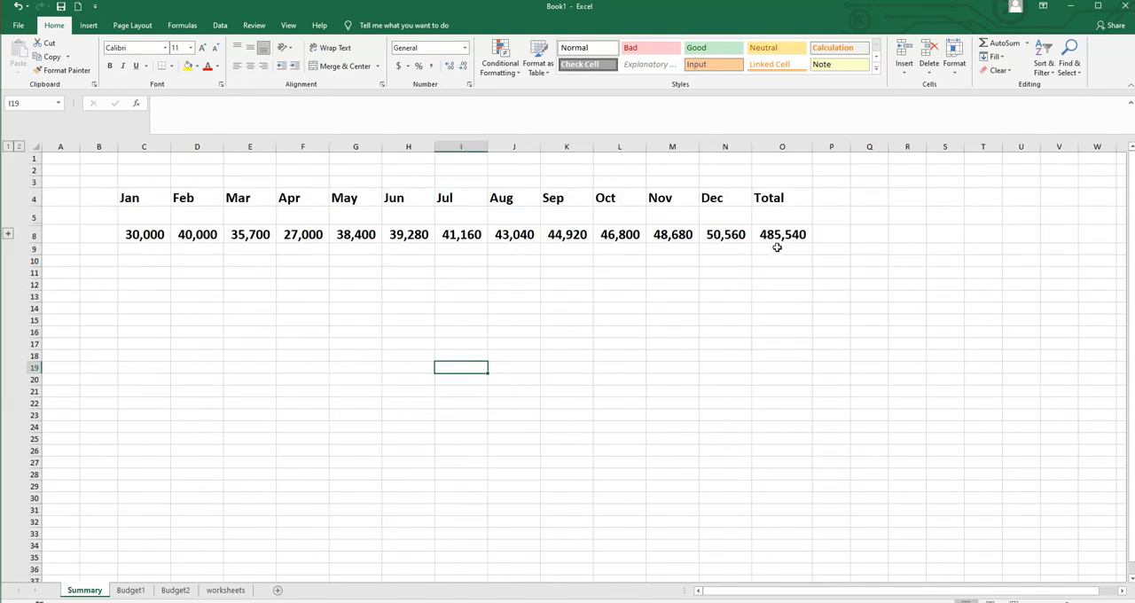
# - Change the February value in D5 of Budget2 to 30,000 and check the linked figures on the Summary sheet
pyautogui.click(178, 589)
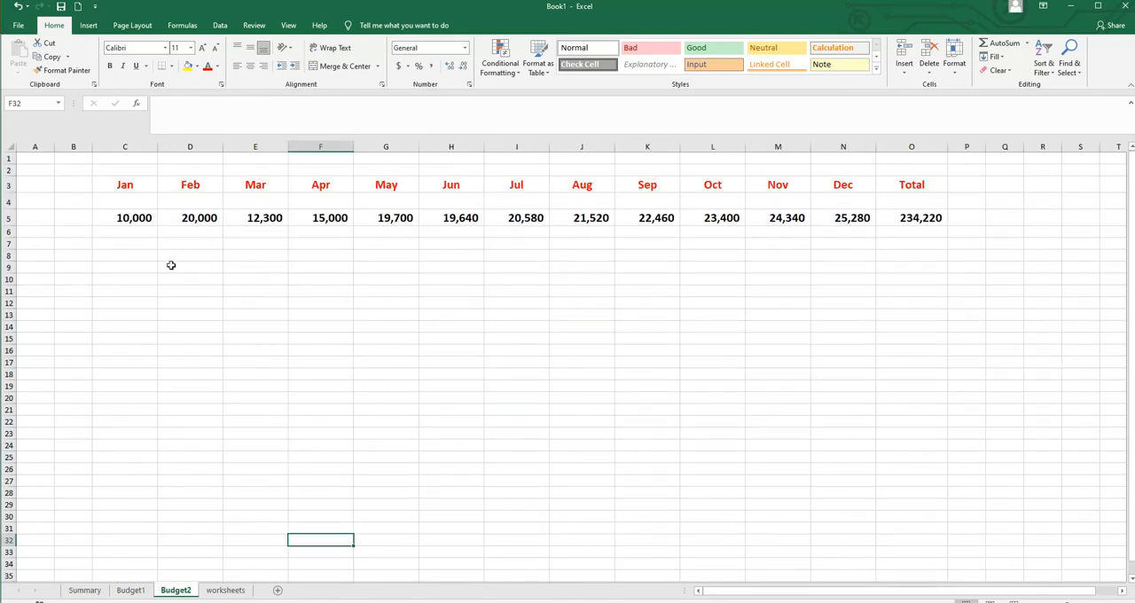
pyautogui.click(183, 216)
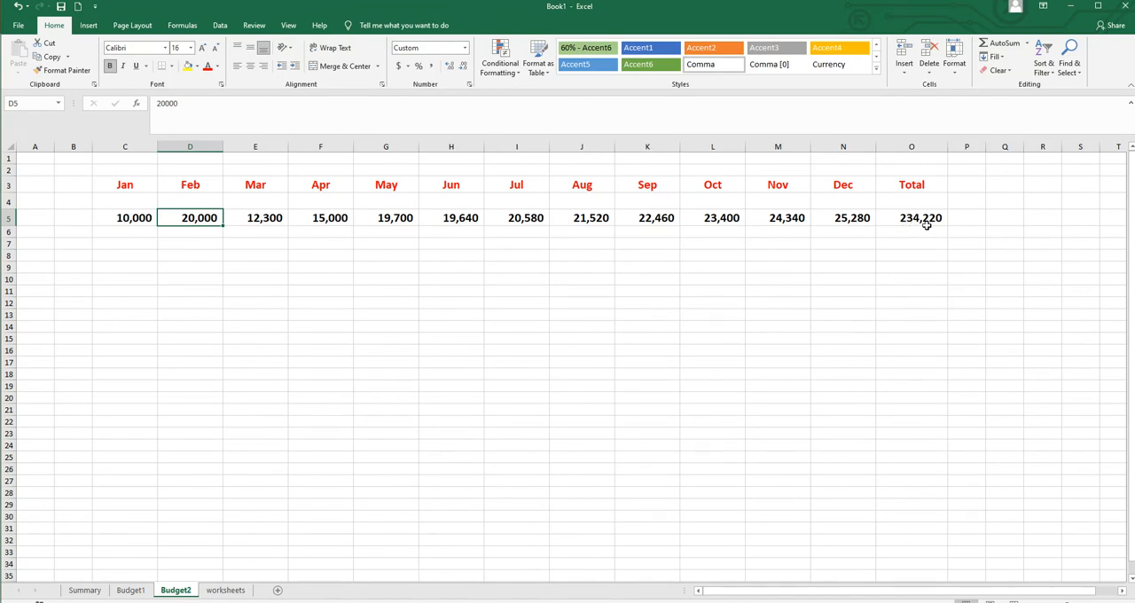
pyautogui.write('30')
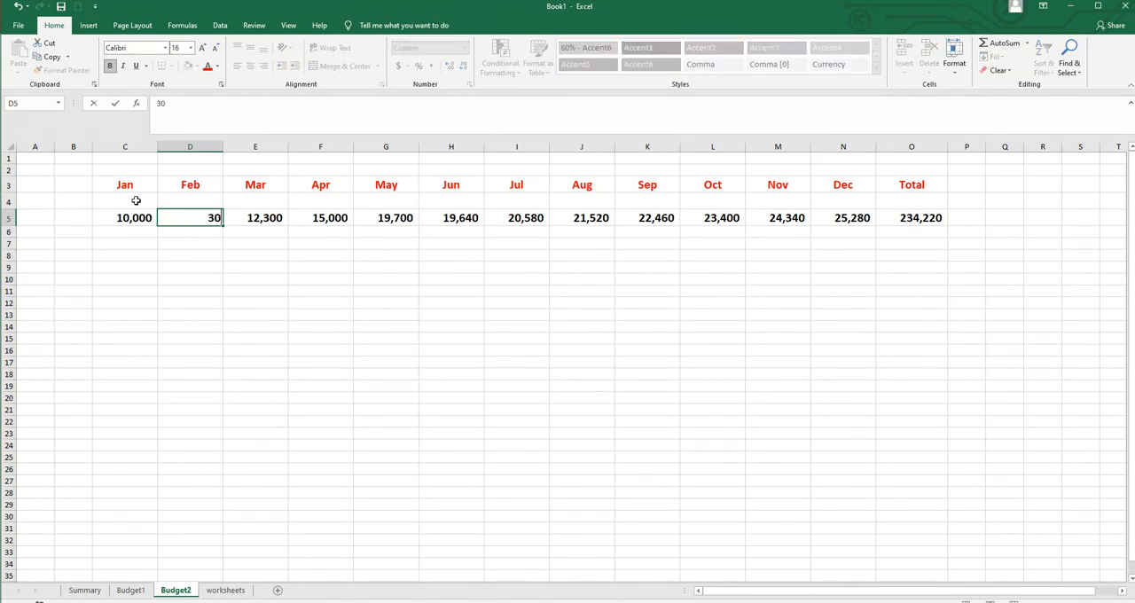
pyautogui.write(',000')
pyautogui.click(936, 255)
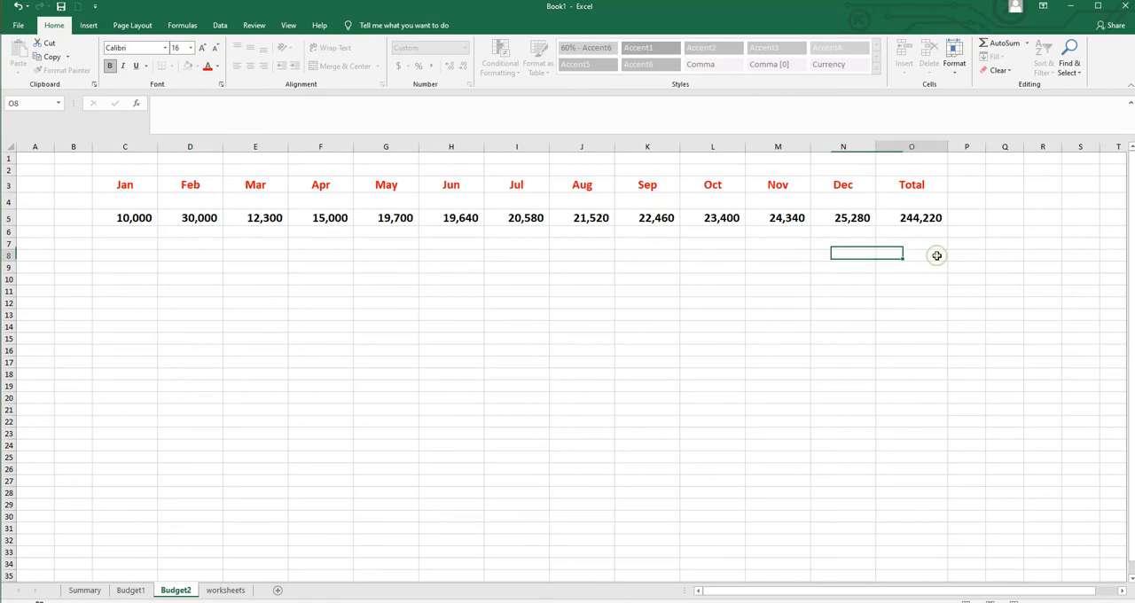
pyautogui.click(85, 590)
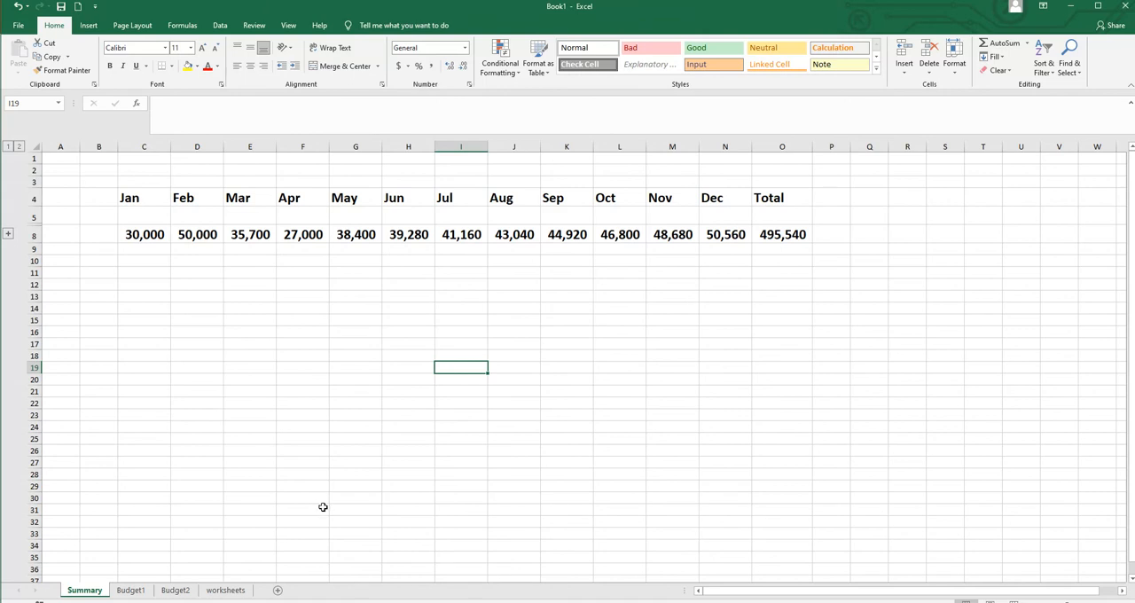
pyautogui.click(130, 589)
pyautogui.hotkey('ctrl', 'pagedown')
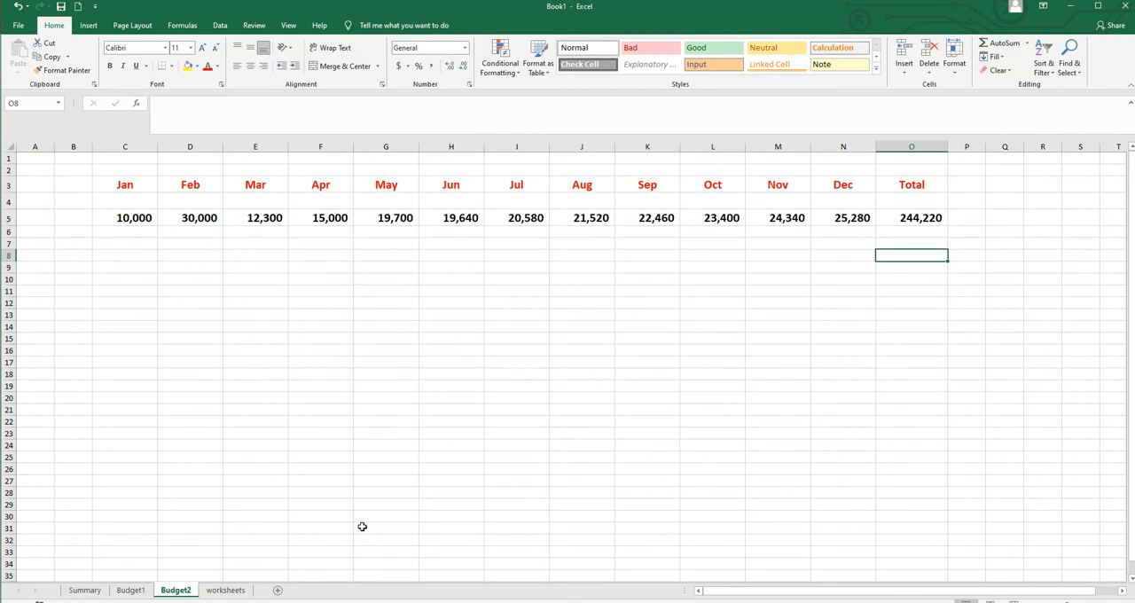
# - Start a Sum consolidation at D4 of the worksheets sheet and add A8:M10 from Sheet1 of Book2 as a reference
pyautogui.click(227, 591)
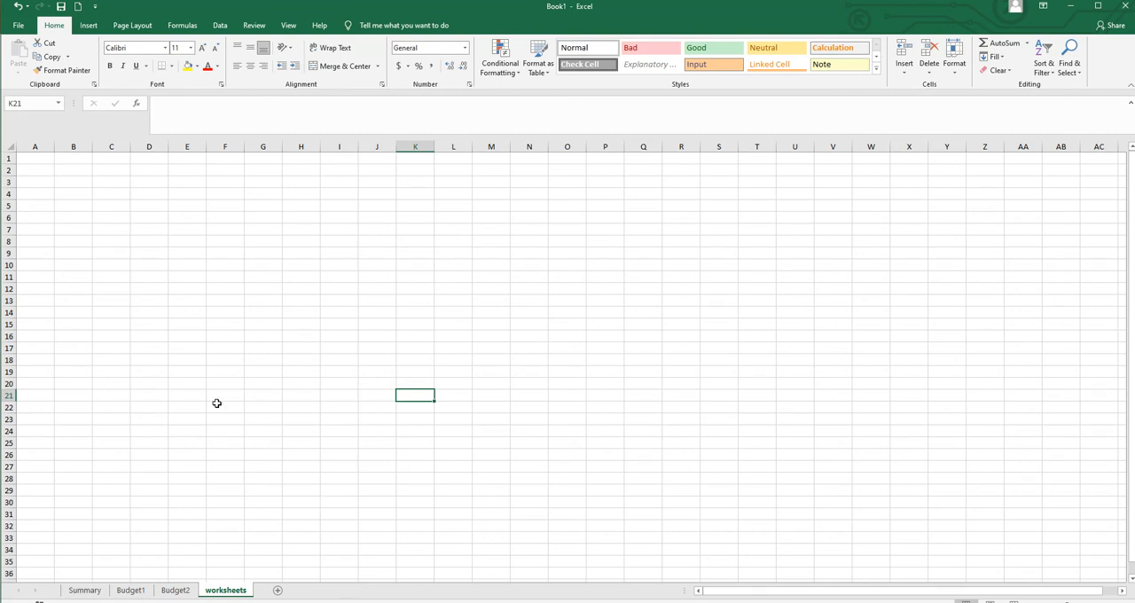
pyautogui.click(178, 195)
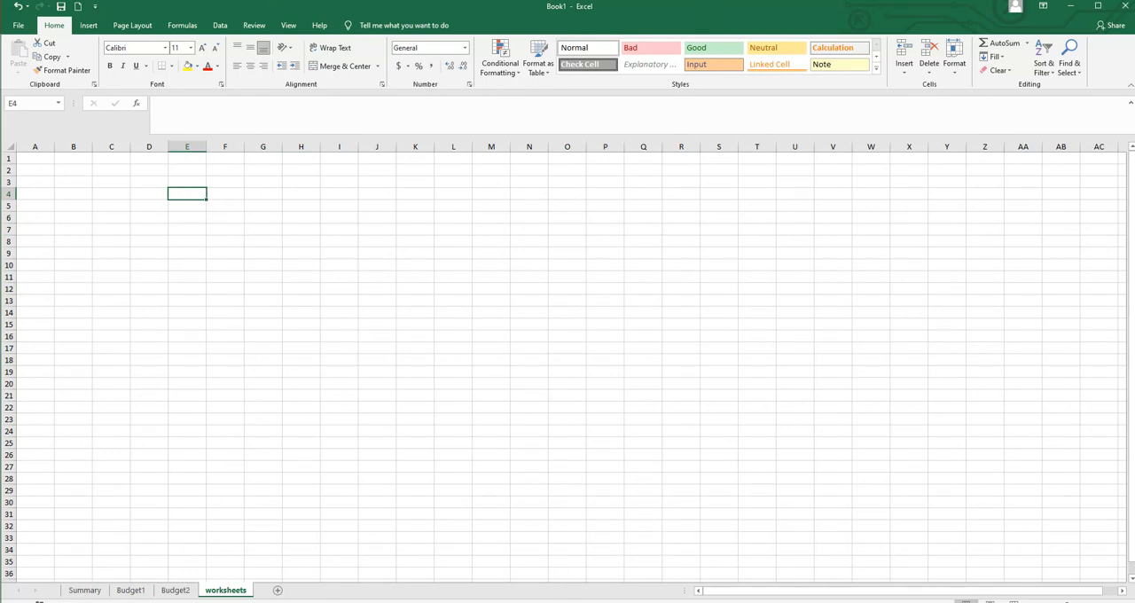
pyautogui.moveTo(603, 596)
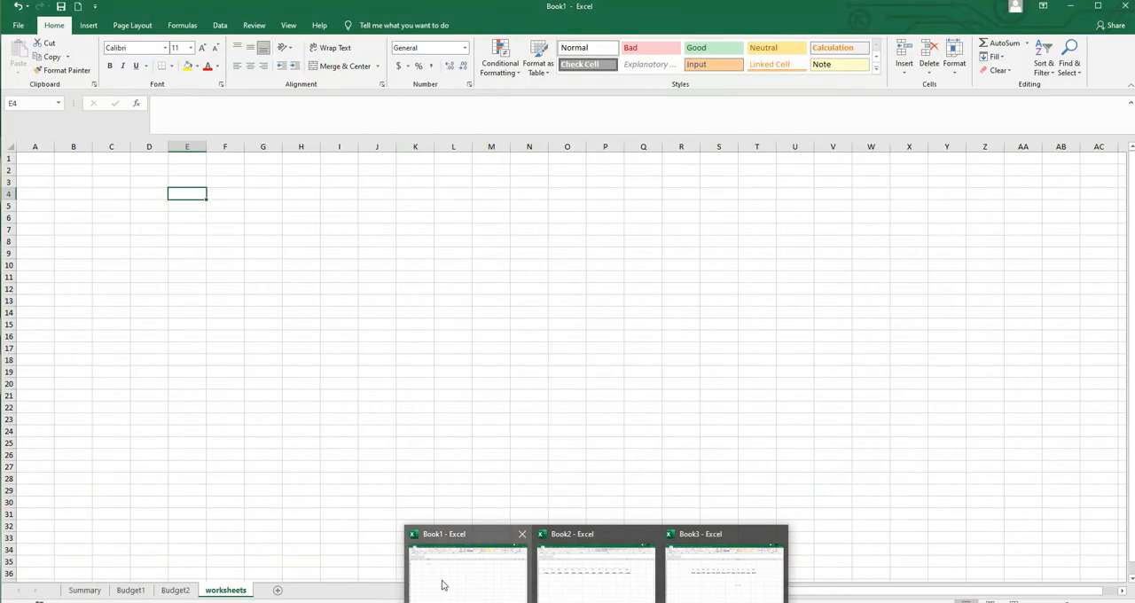
pyautogui.click(335, 335)
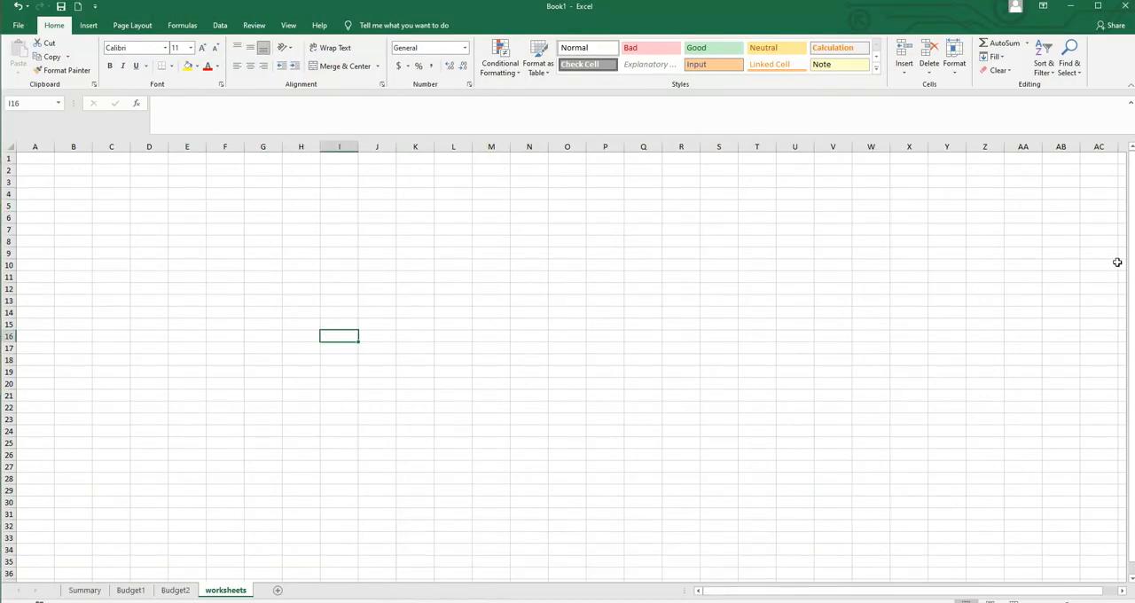
pyautogui.click(153, 193)
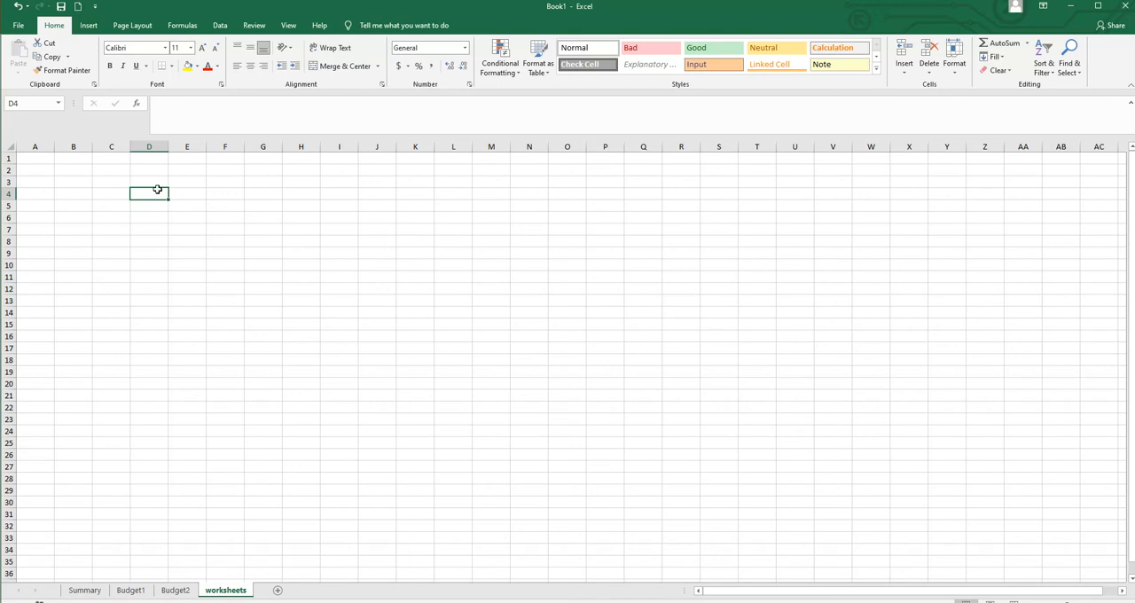
pyautogui.click(219, 24)
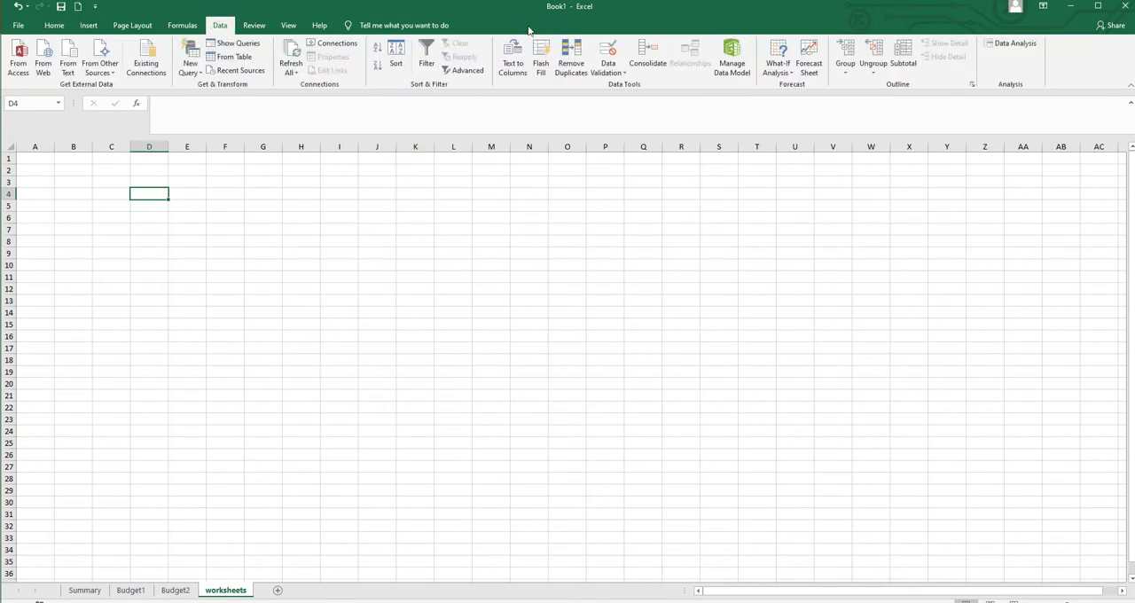
pyautogui.click(650, 49)
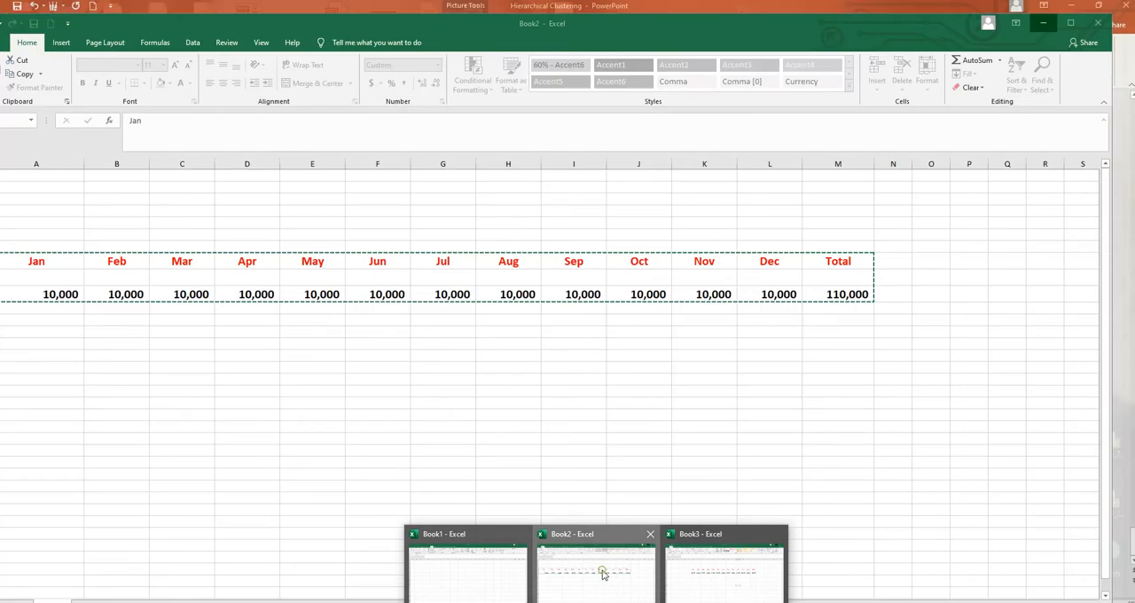
pyautogui.click(603, 572)
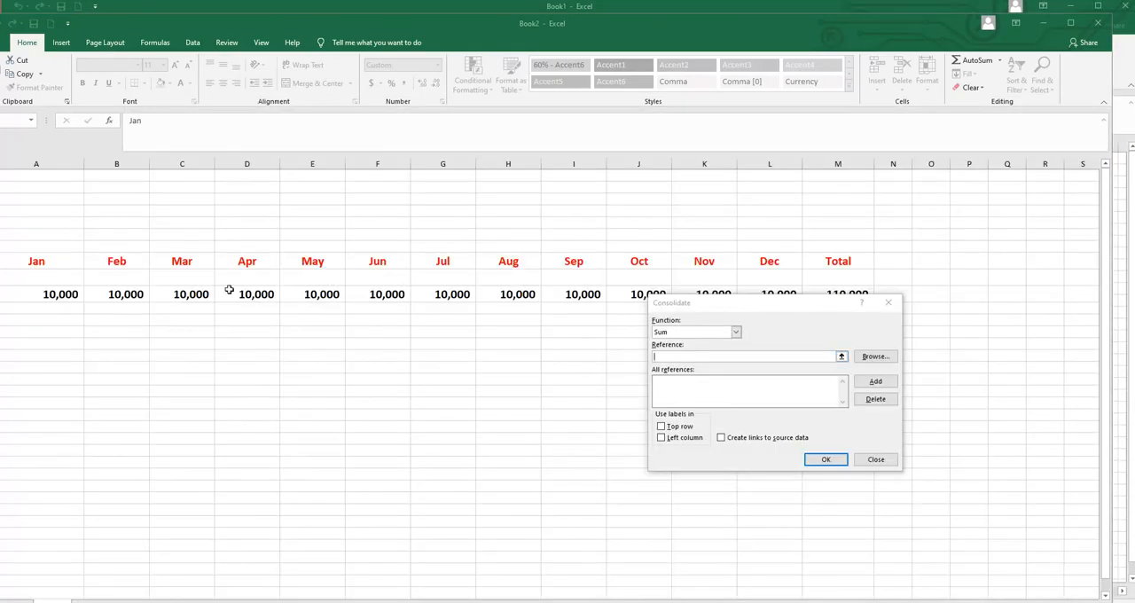
pyautogui.moveTo(51, 258); pyautogui.dragTo(263, 297)
pyautogui.moveTo(598, 295); pyautogui.dragTo(851, 303)
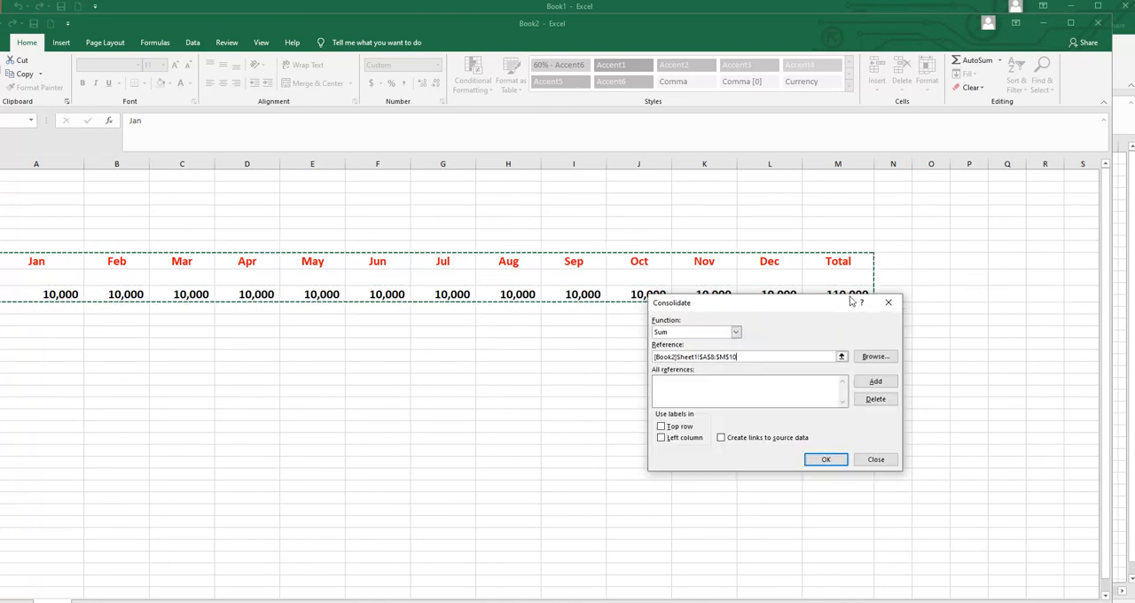
pyautogui.click(876, 382)
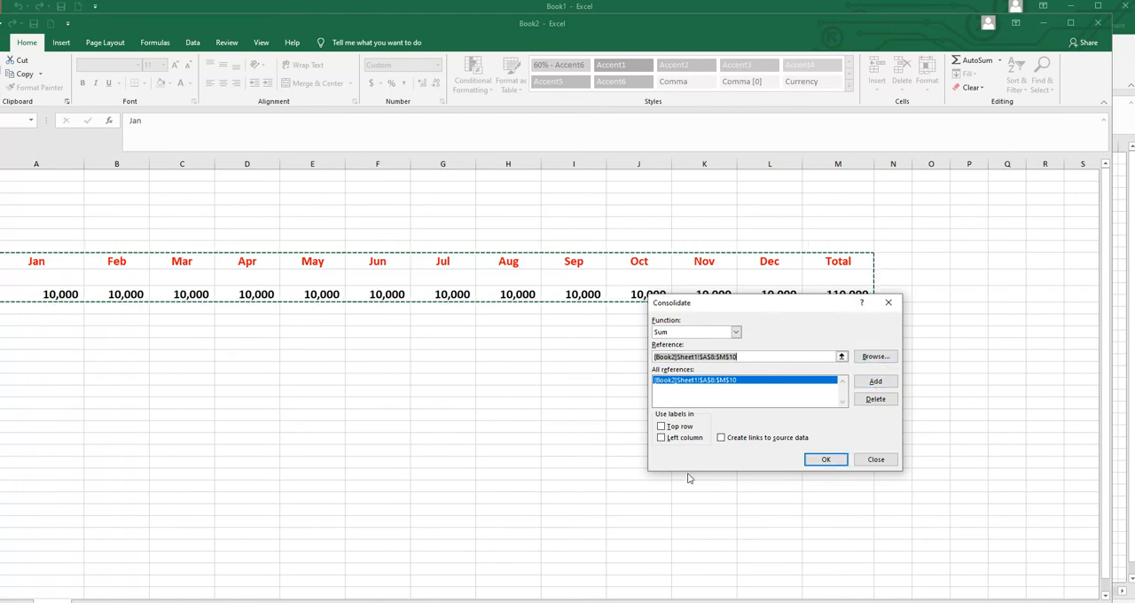
# - Add the range G8:S10 from Sheet1 of Book3 as the second consolidation reference
pyautogui.click(1041, 26)
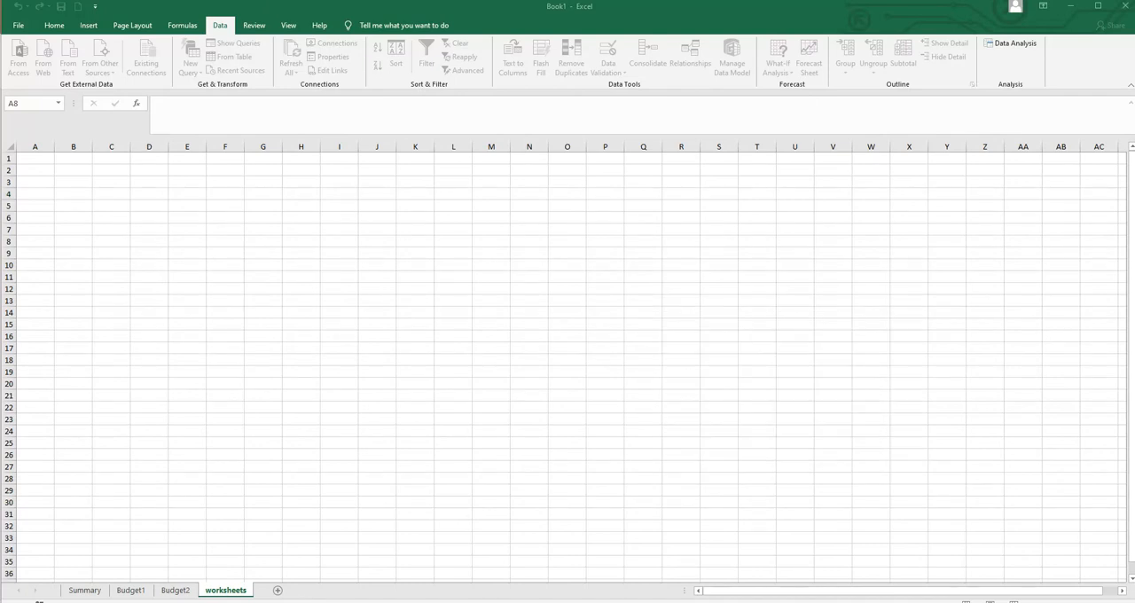
pyautogui.moveTo(689, 588)
pyautogui.click(673, 546)
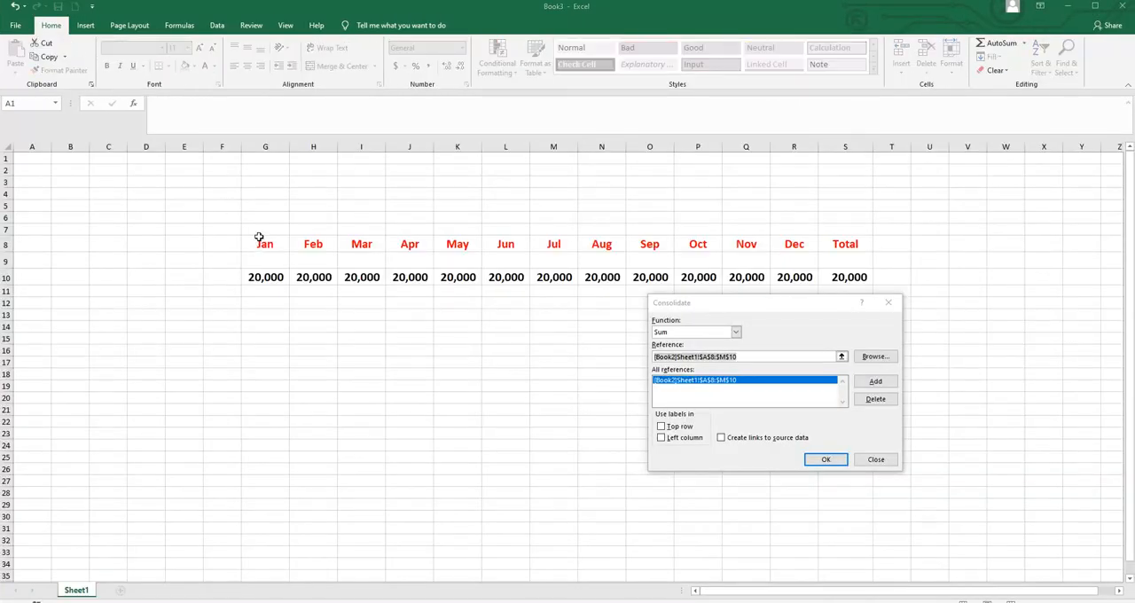
pyautogui.moveTo(259, 237); pyautogui.dragTo(268, 281)
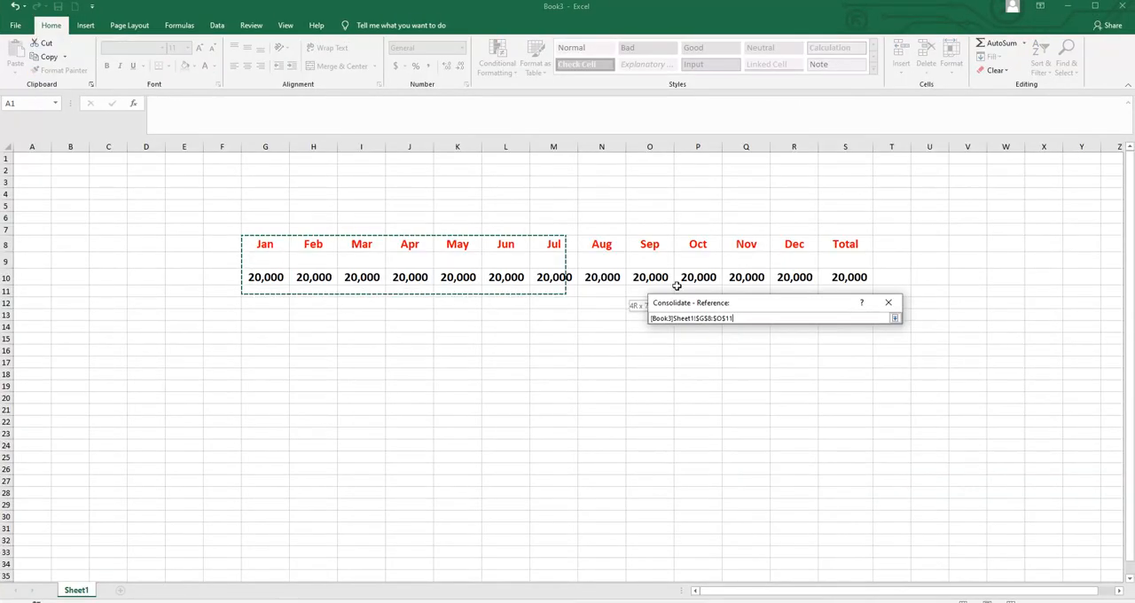
pyautogui.moveTo(676, 286); pyautogui.dragTo(849, 278)
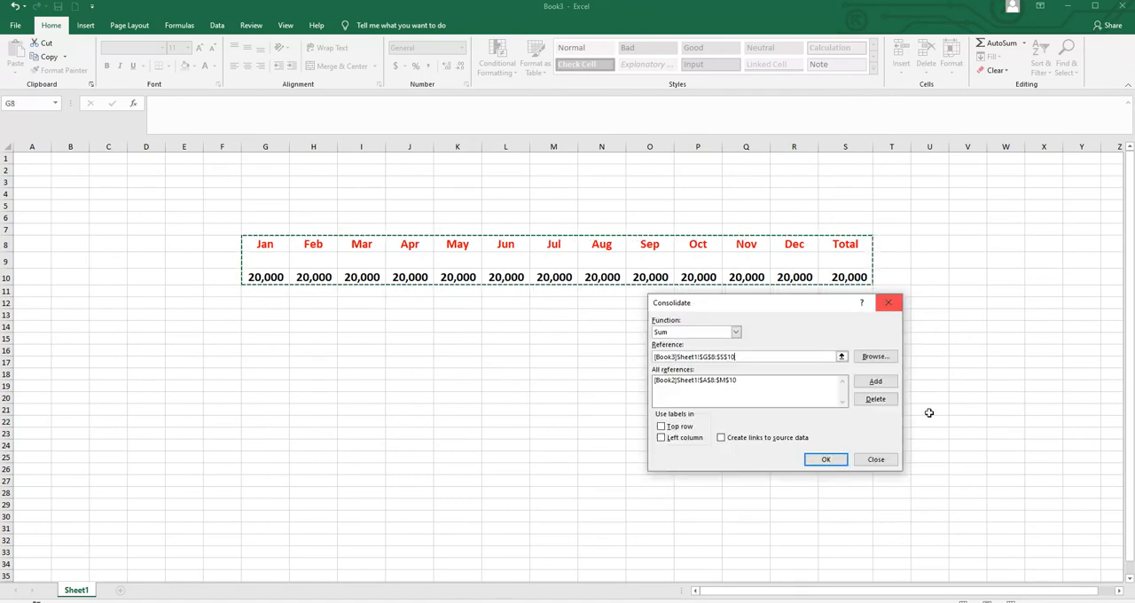
pyautogui.click(883, 387)
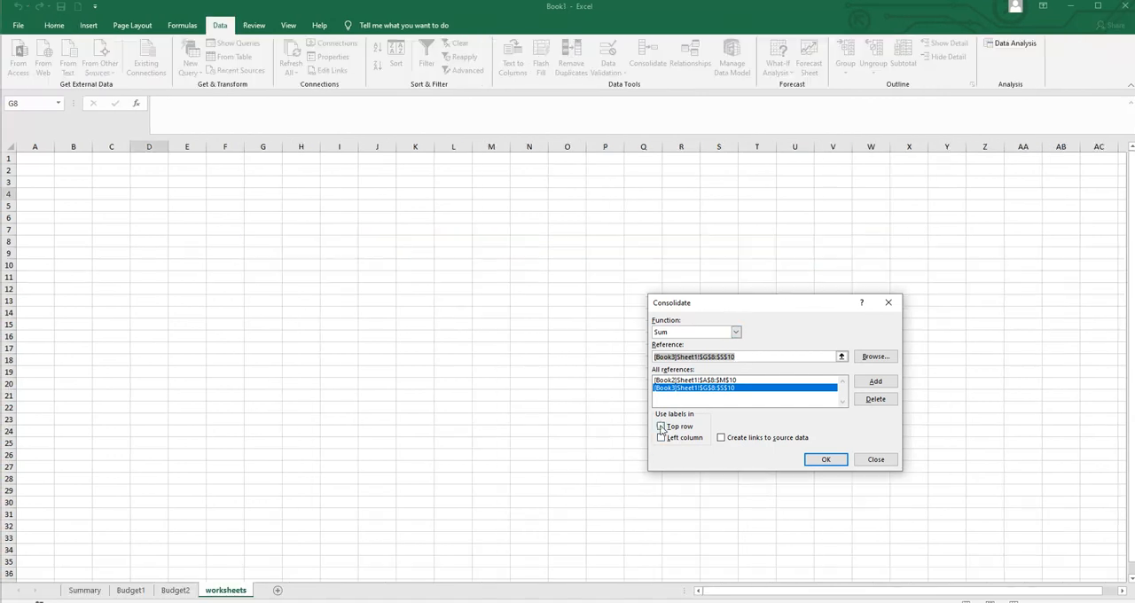
# - Consolidate the Book2 and Book3 ranges using top row labels and links to the source data
pyautogui.click(660, 427)
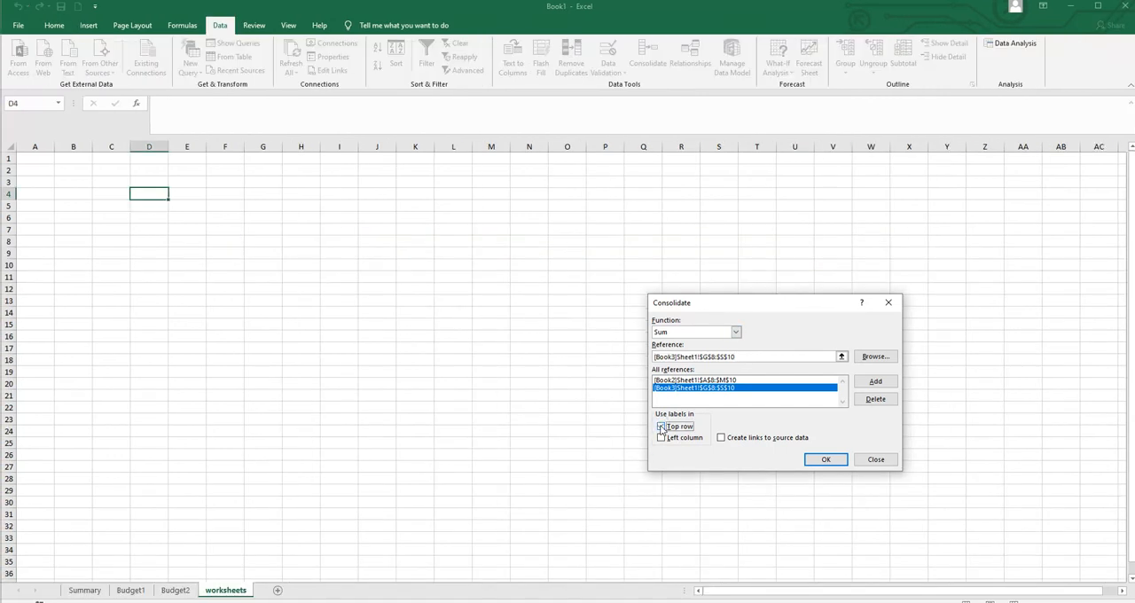
pyautogui.click(721, 438)
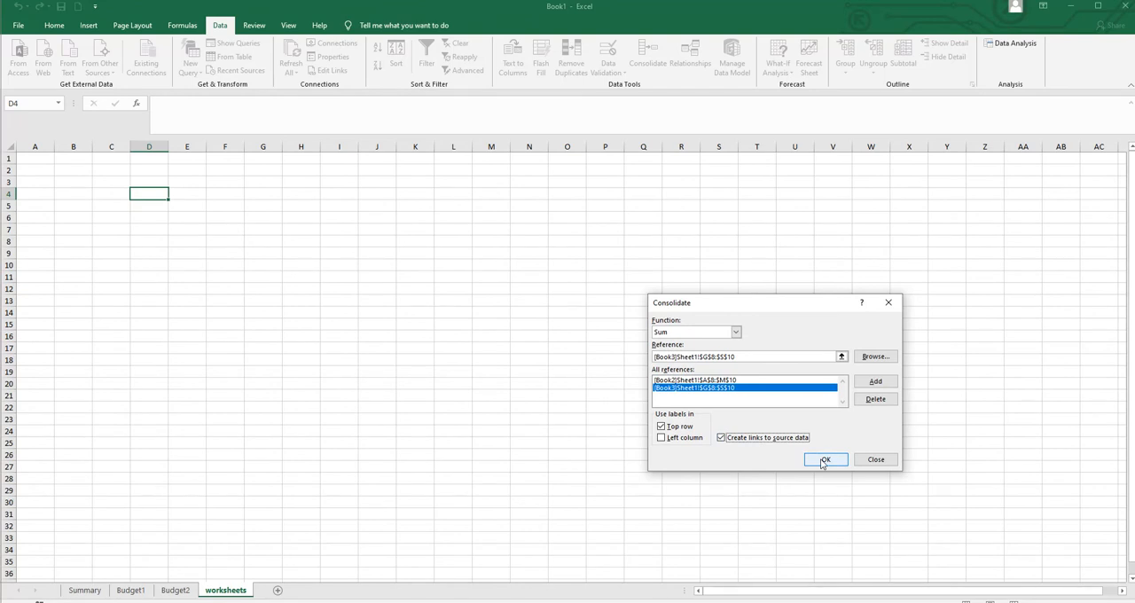
pyautogui.click(823, 461)
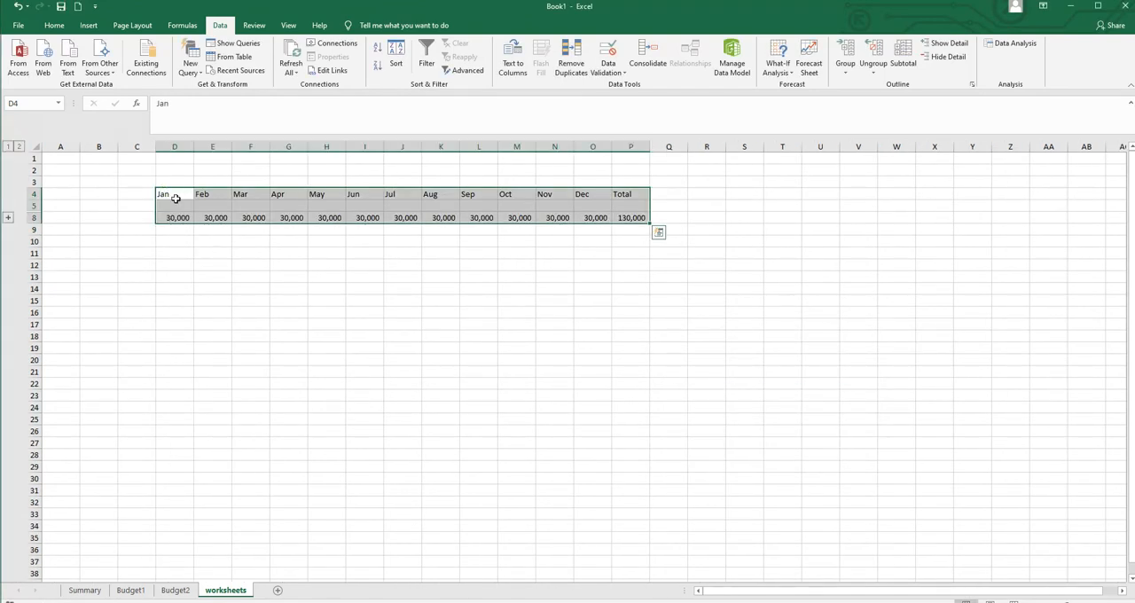
# - Format the consolidated table on the worksheets sheet in bold at font size 18
pyautogui.click(52, 25)
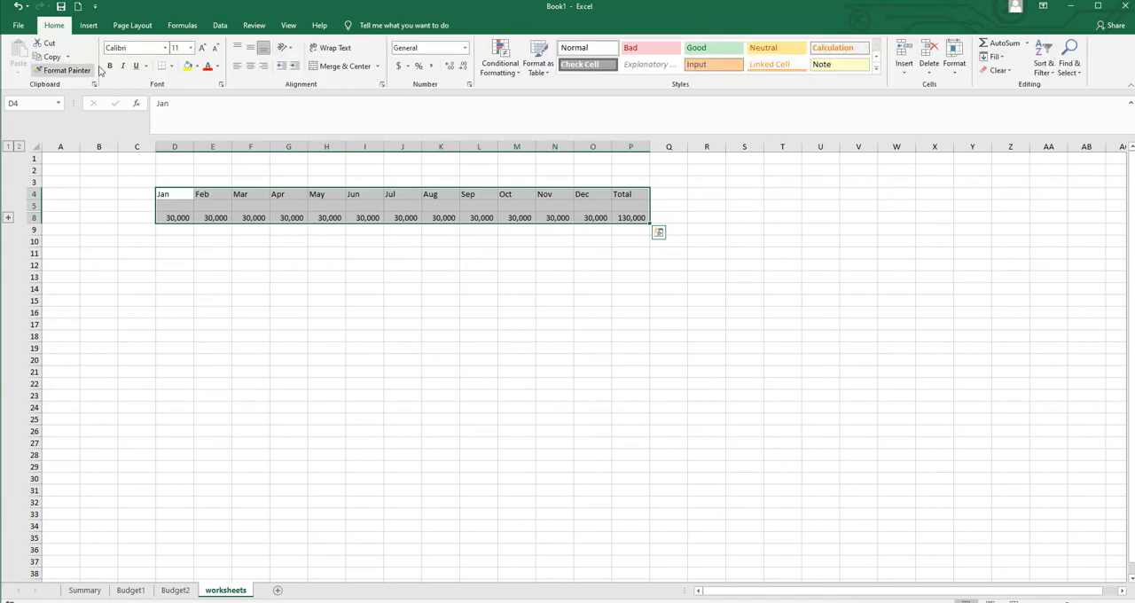
pyautogui.click(107, 67)
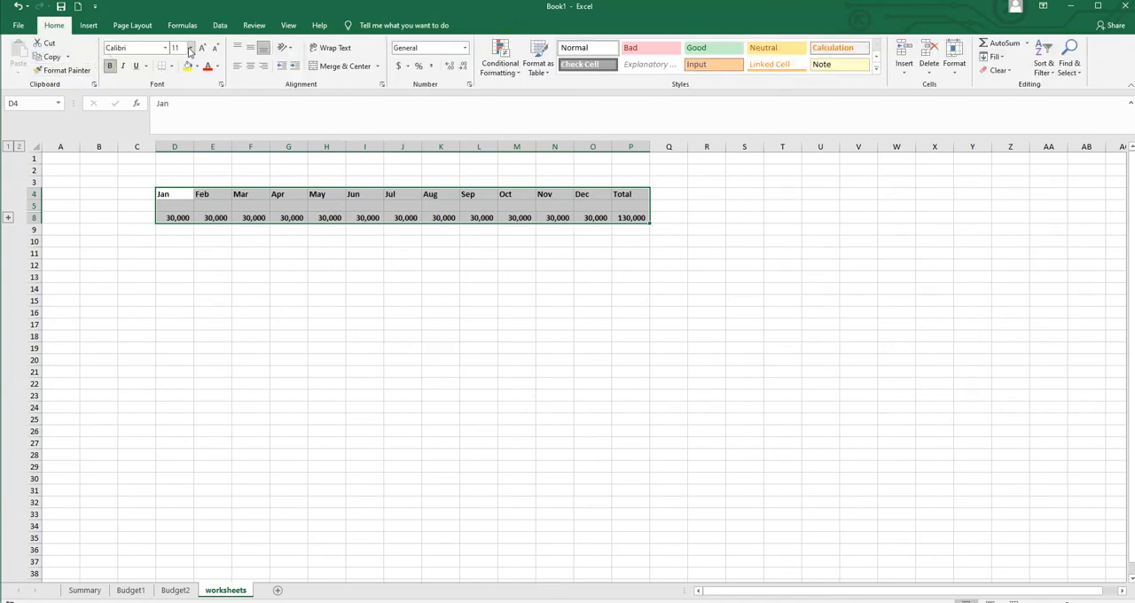
pyautogui.click(190, 48)
pyautogui.click(177, 140)
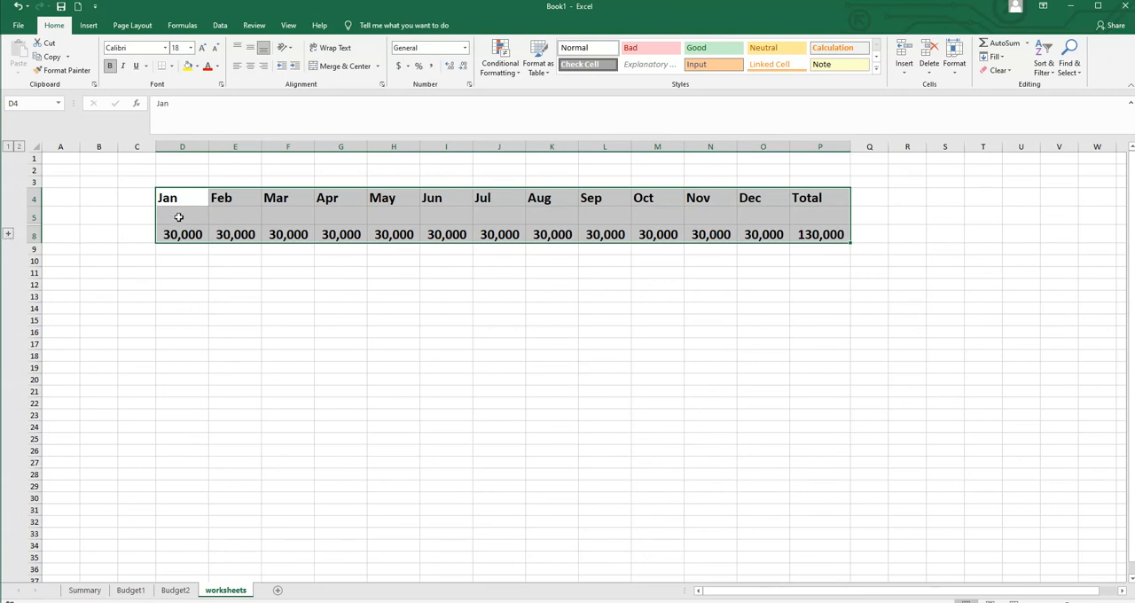
# - Expand the grouped source rows on the worksheets sheet and compare its table with the Summary sheet
pyautogui.click(8, 235)
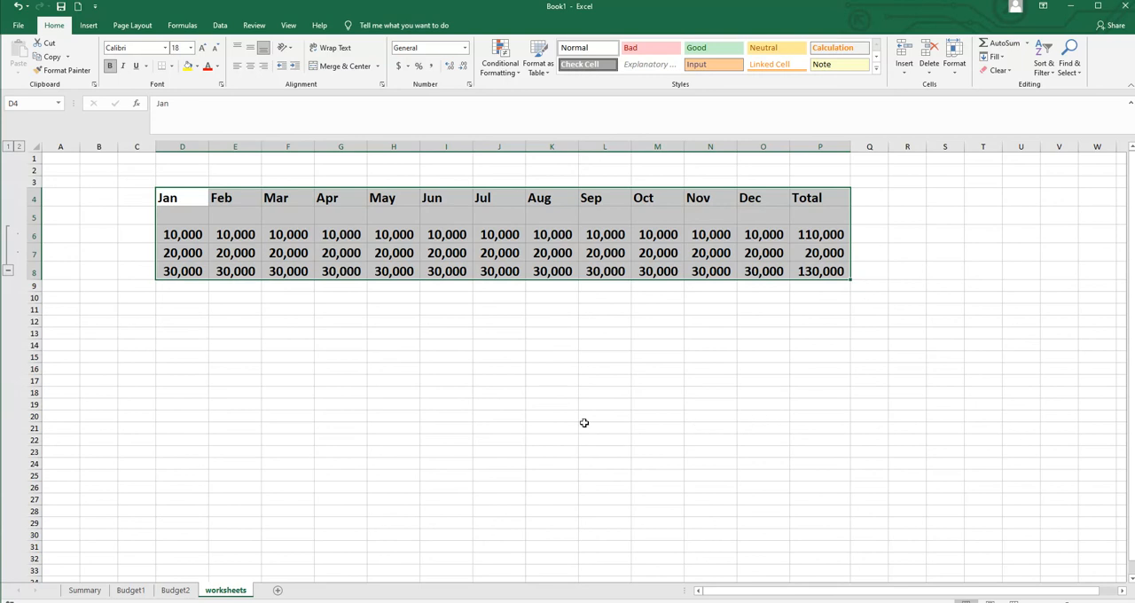
pyautogui.click(84, 590)
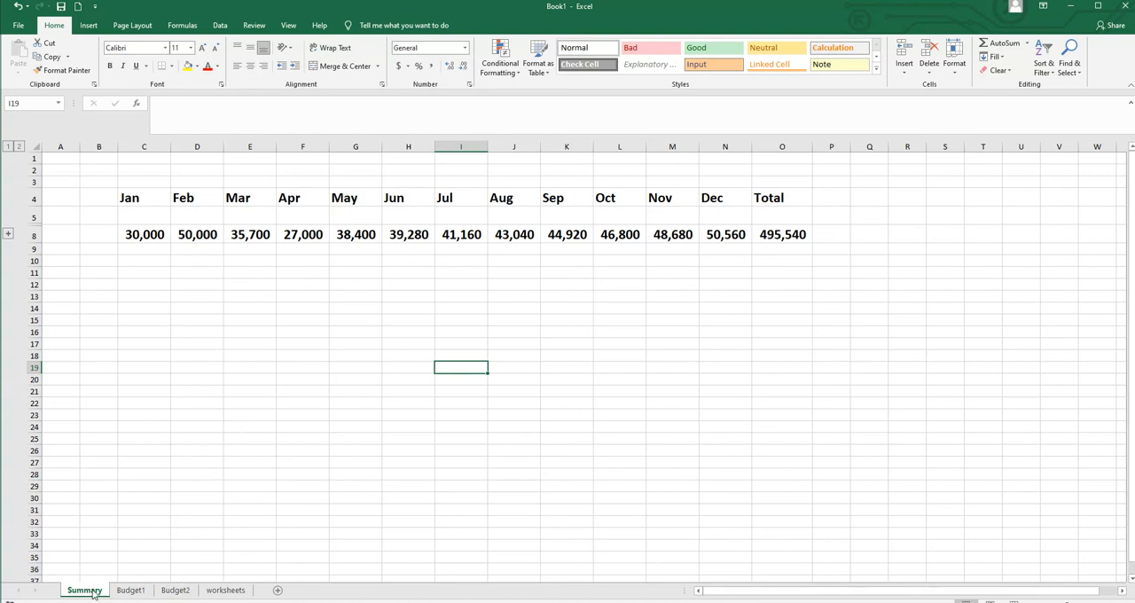
pyautogui.click(233, 591)
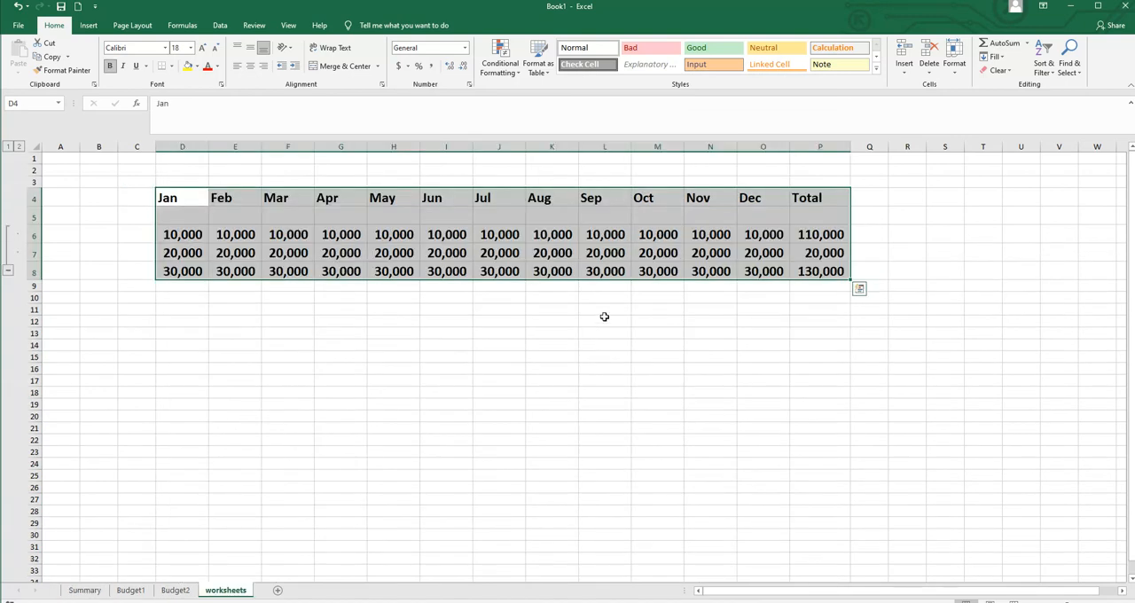